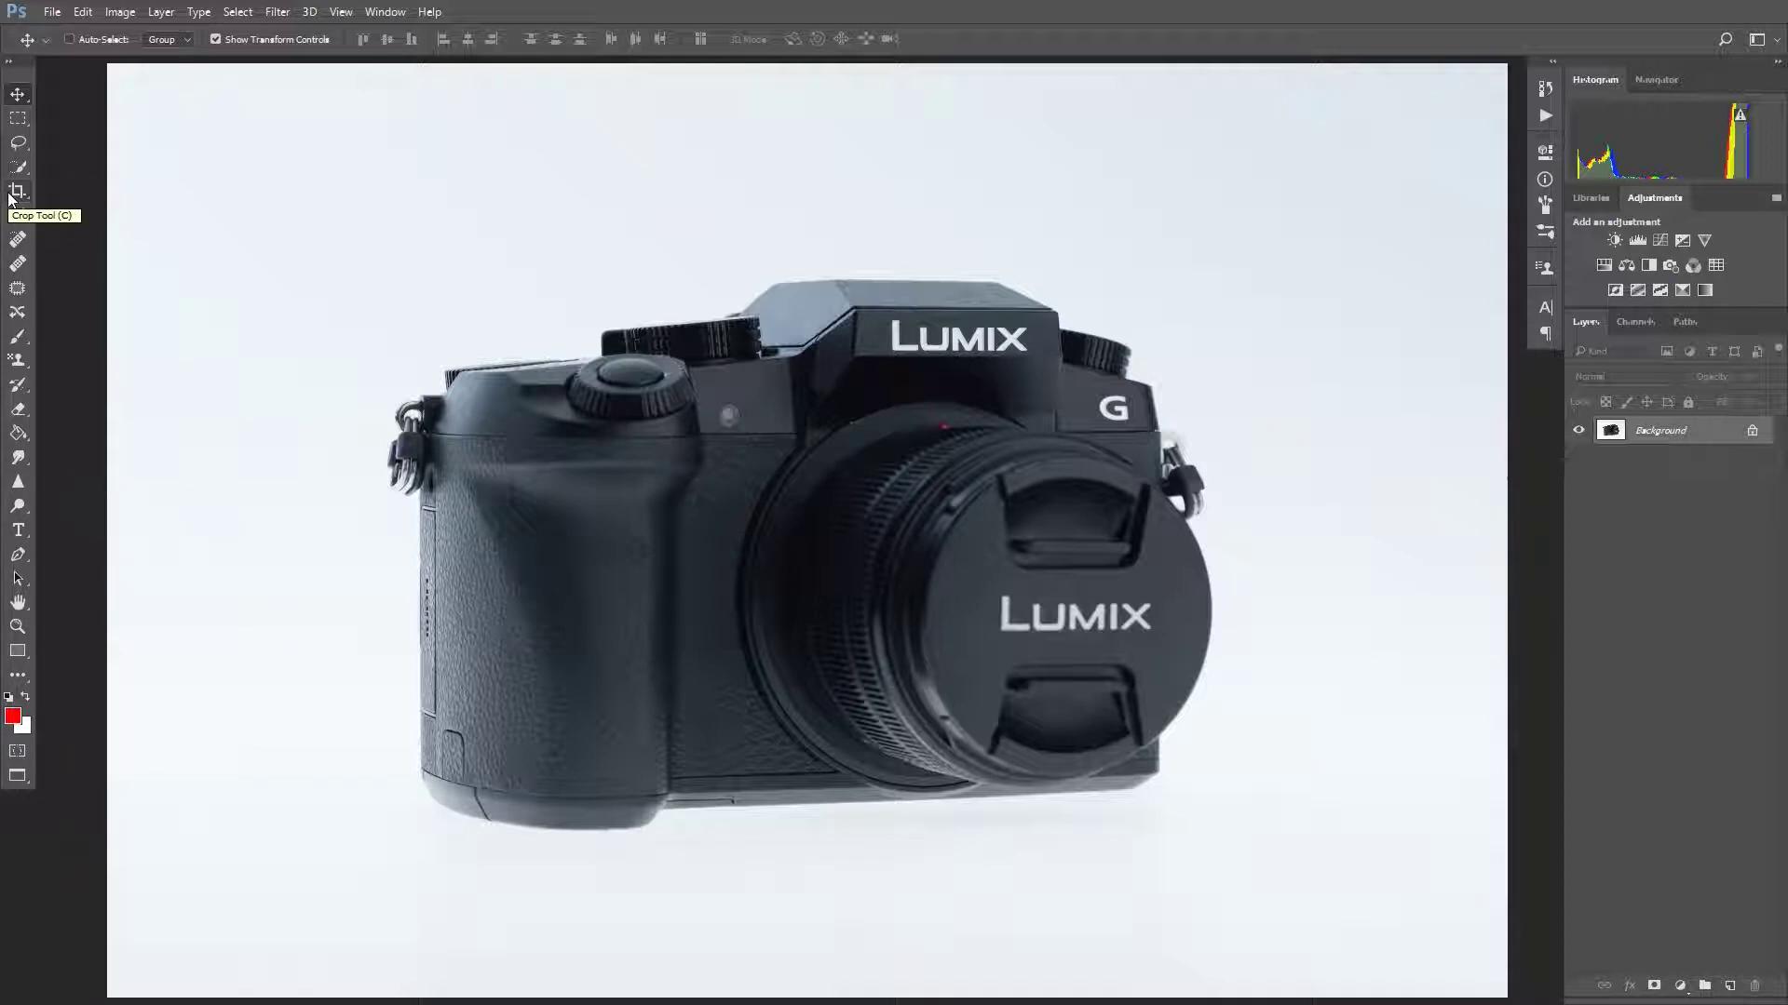
# Show the crop box over the camera photo and pull its top-left corner inward.
pyautogui.click(11, 194)
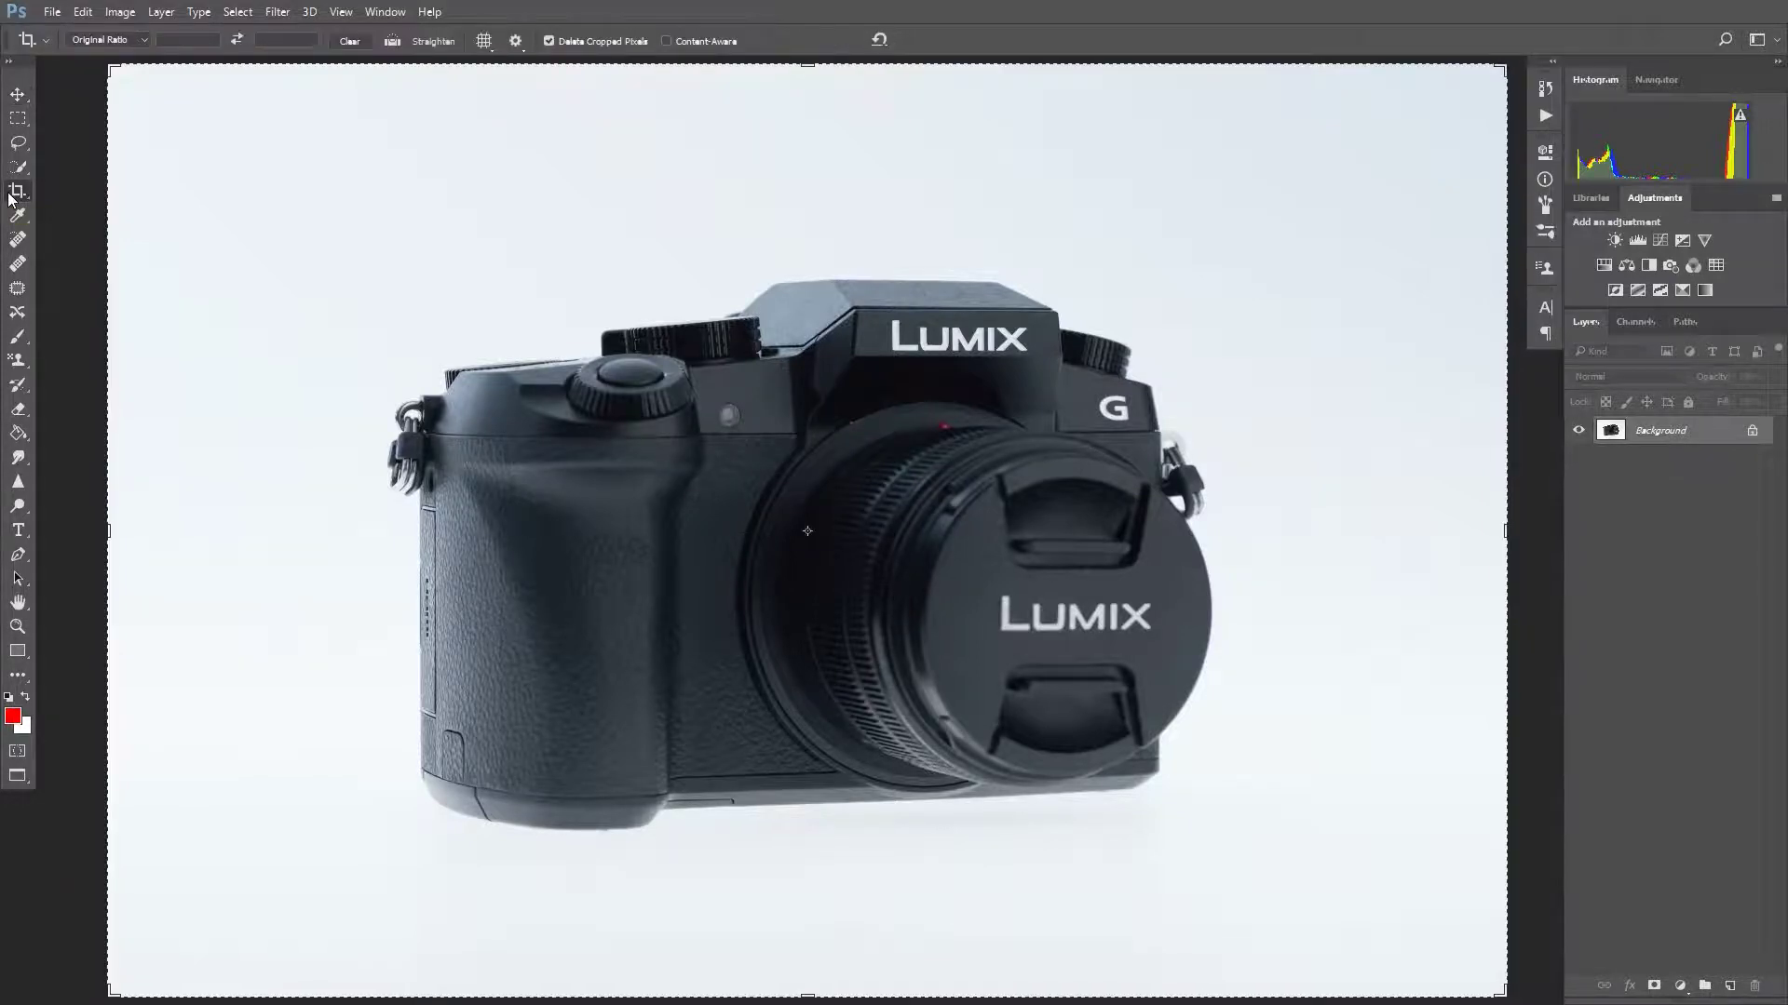
pyautogui.click(705, 410)
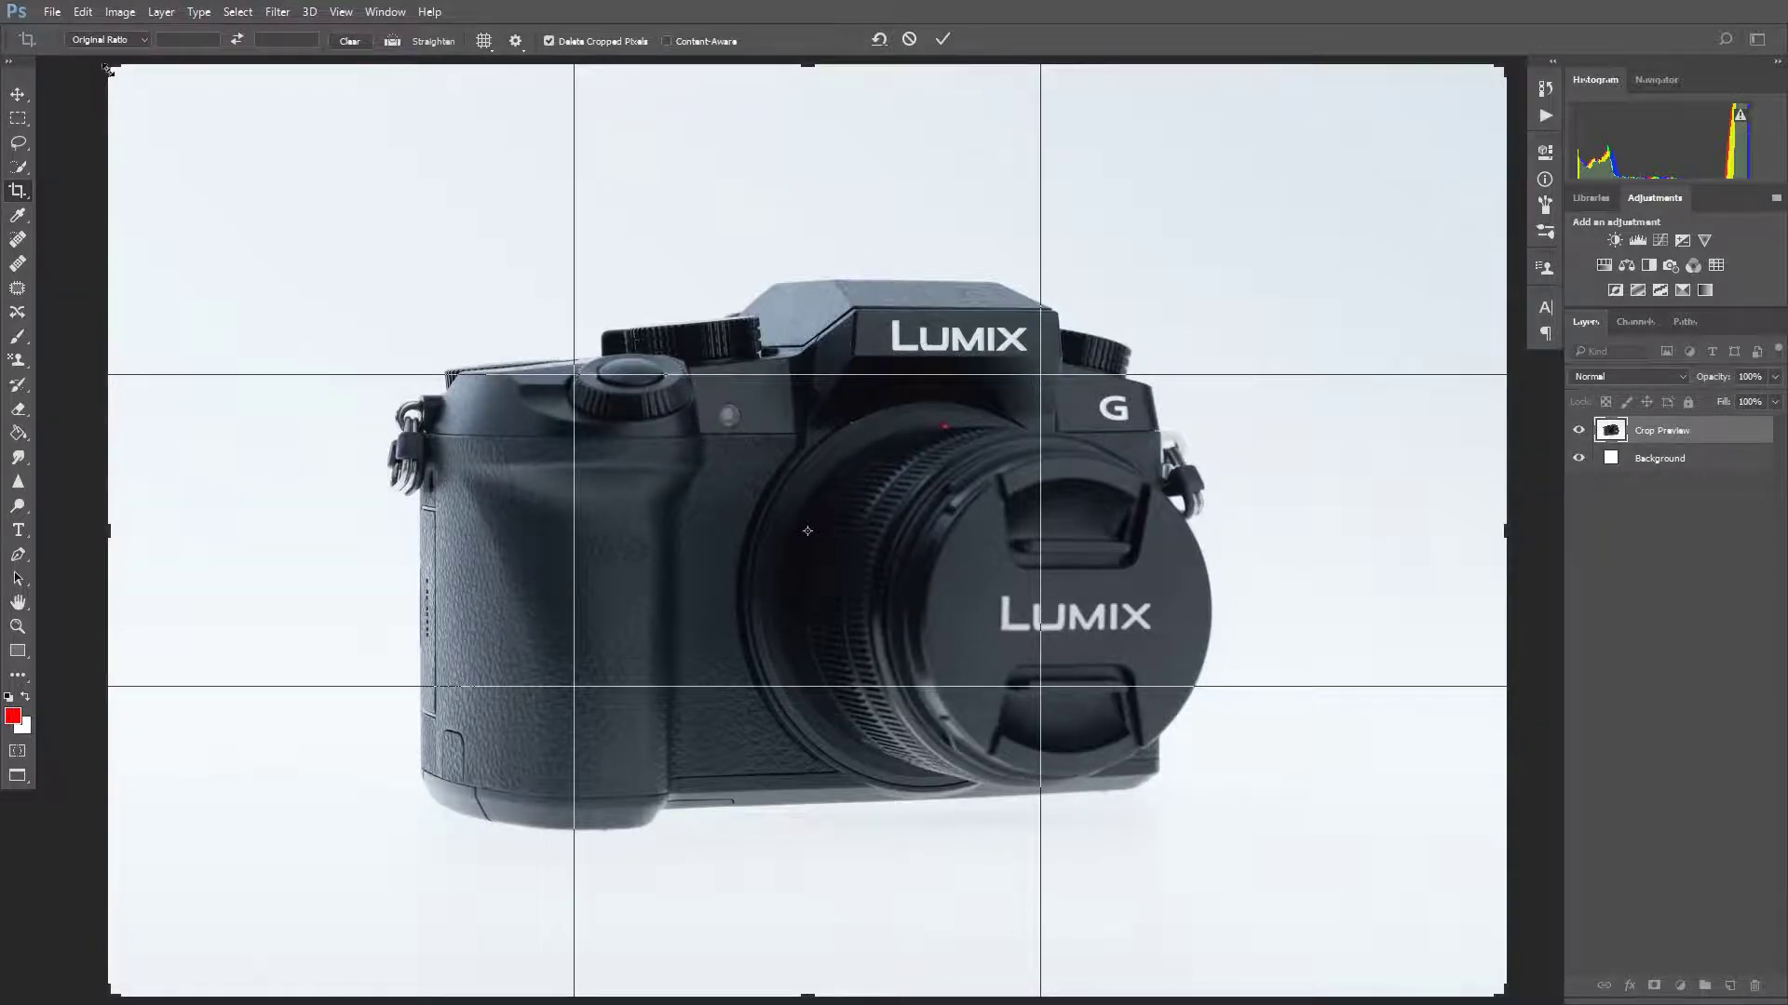
pyautogui.moveTo(107, 68); pyautogui.dragTo(135, 191)
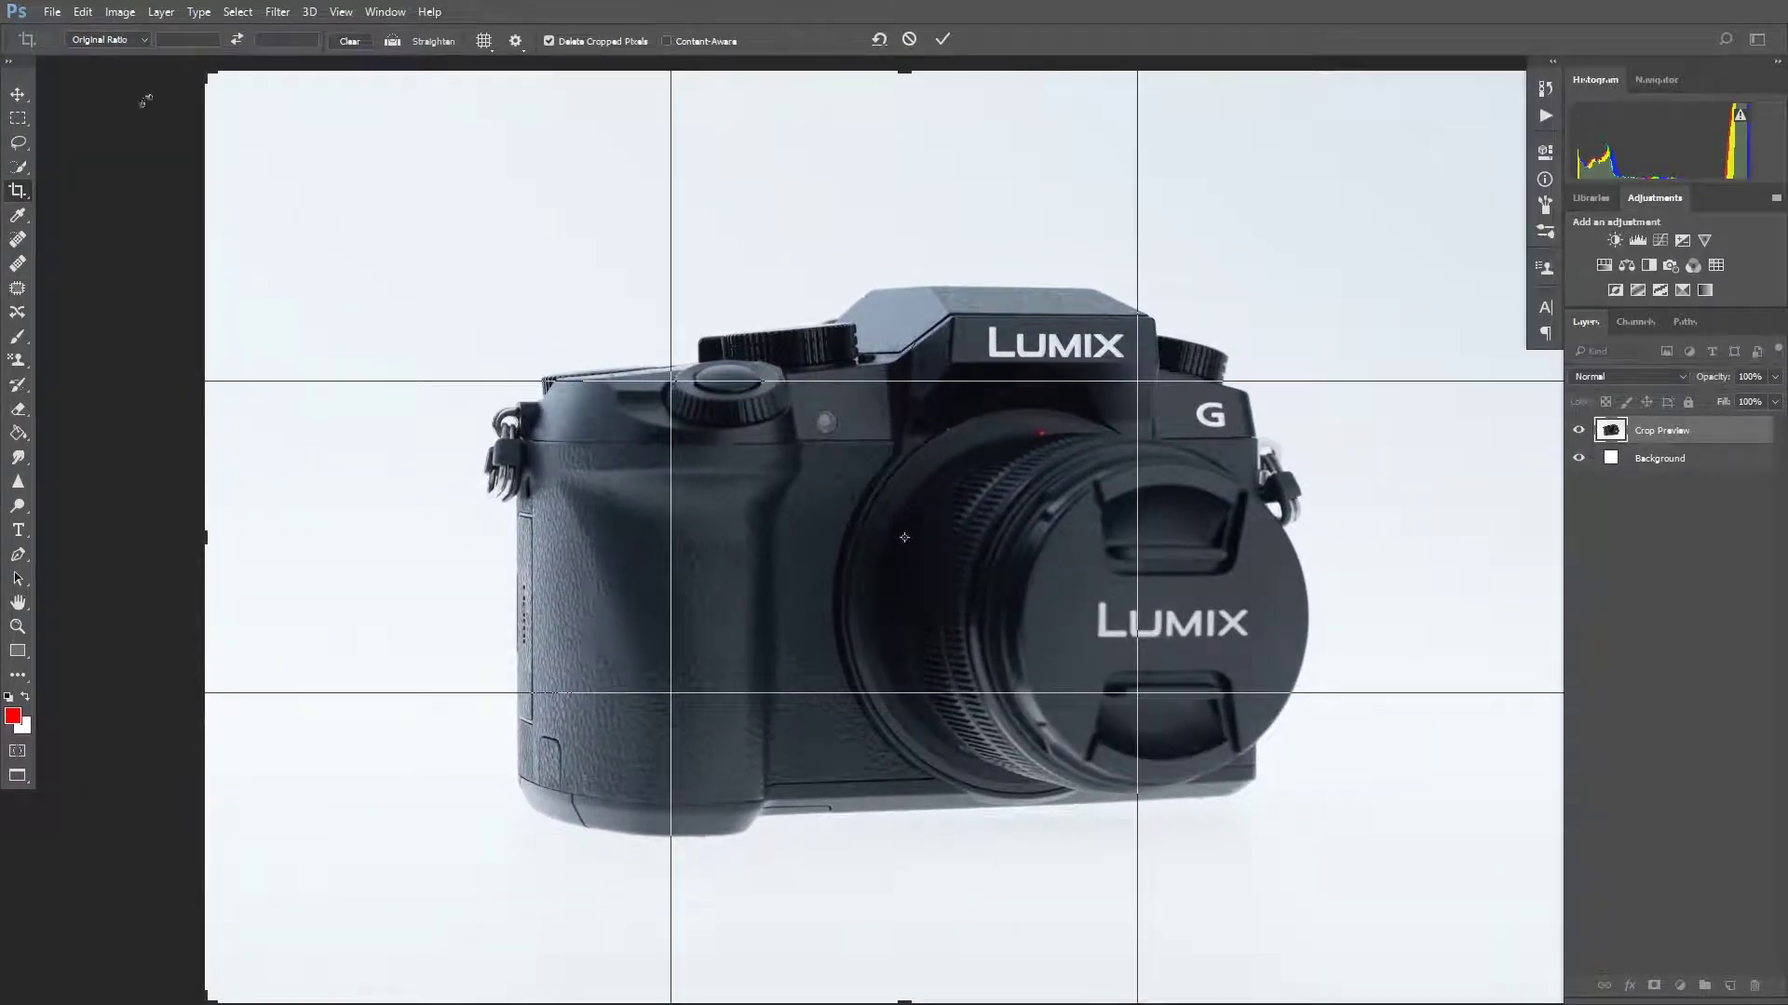
# Set the crop aspect ratio to 1 : 1 (Square).
pyautogui.click(130, 39)
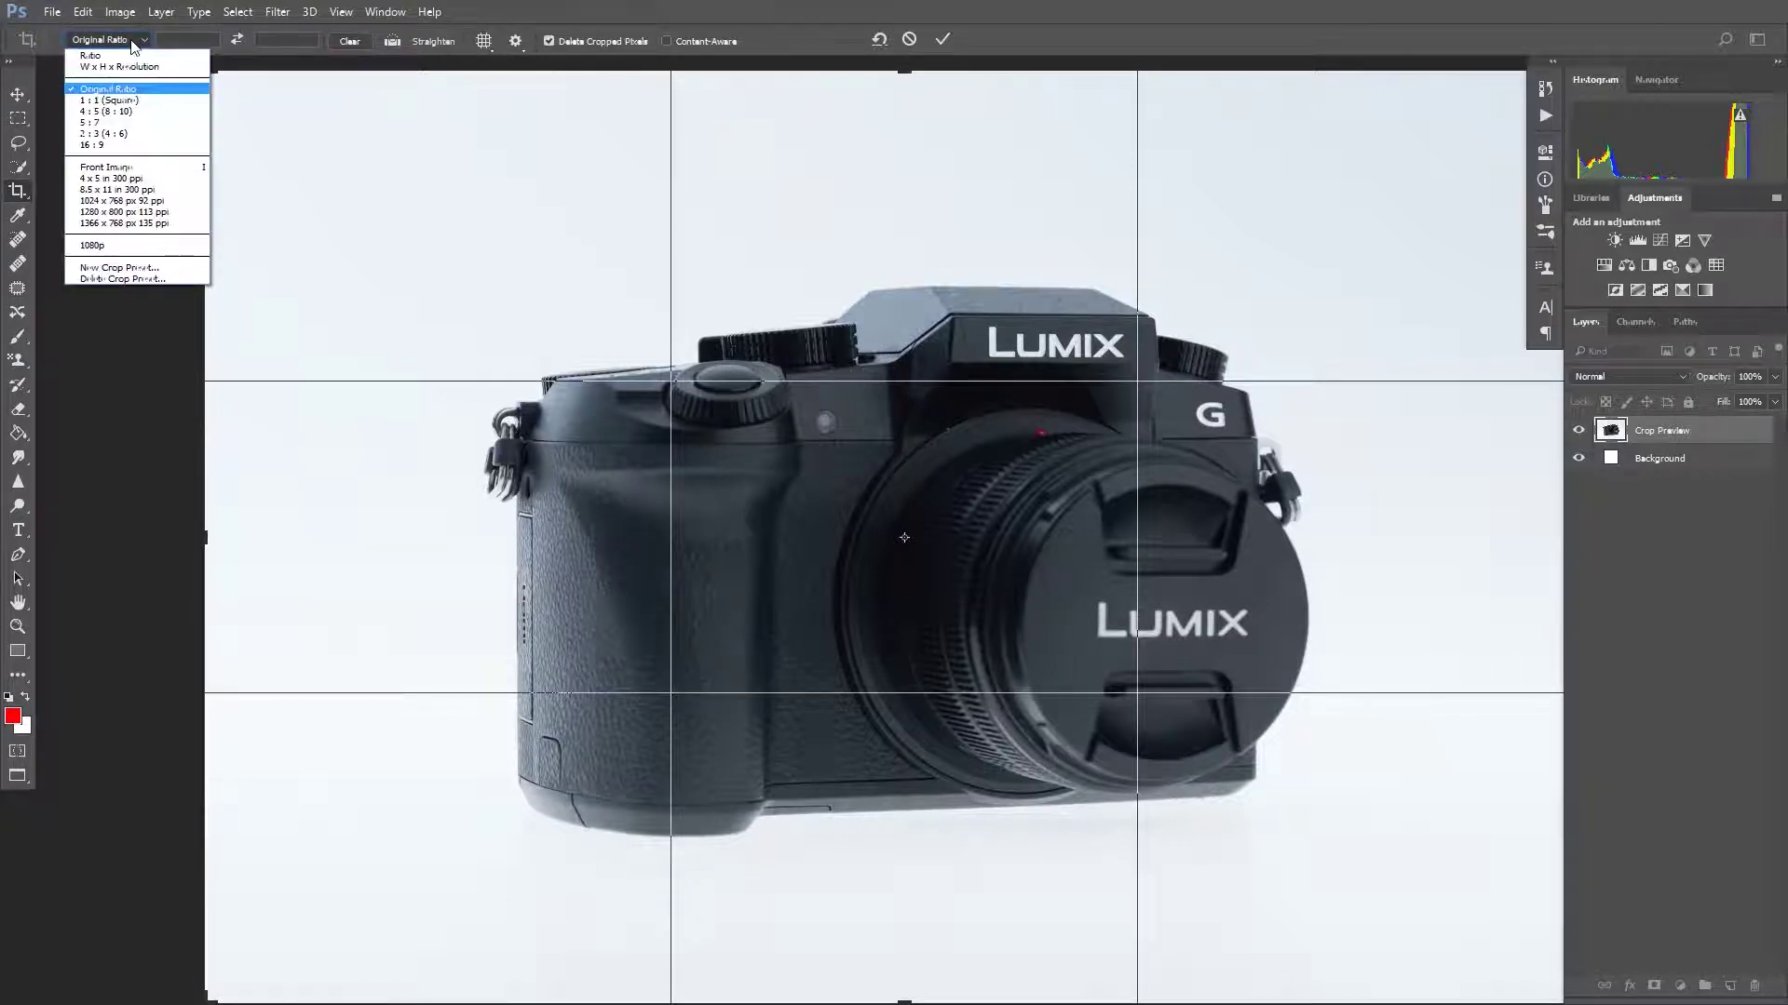
pyautogui.click(124, 100)
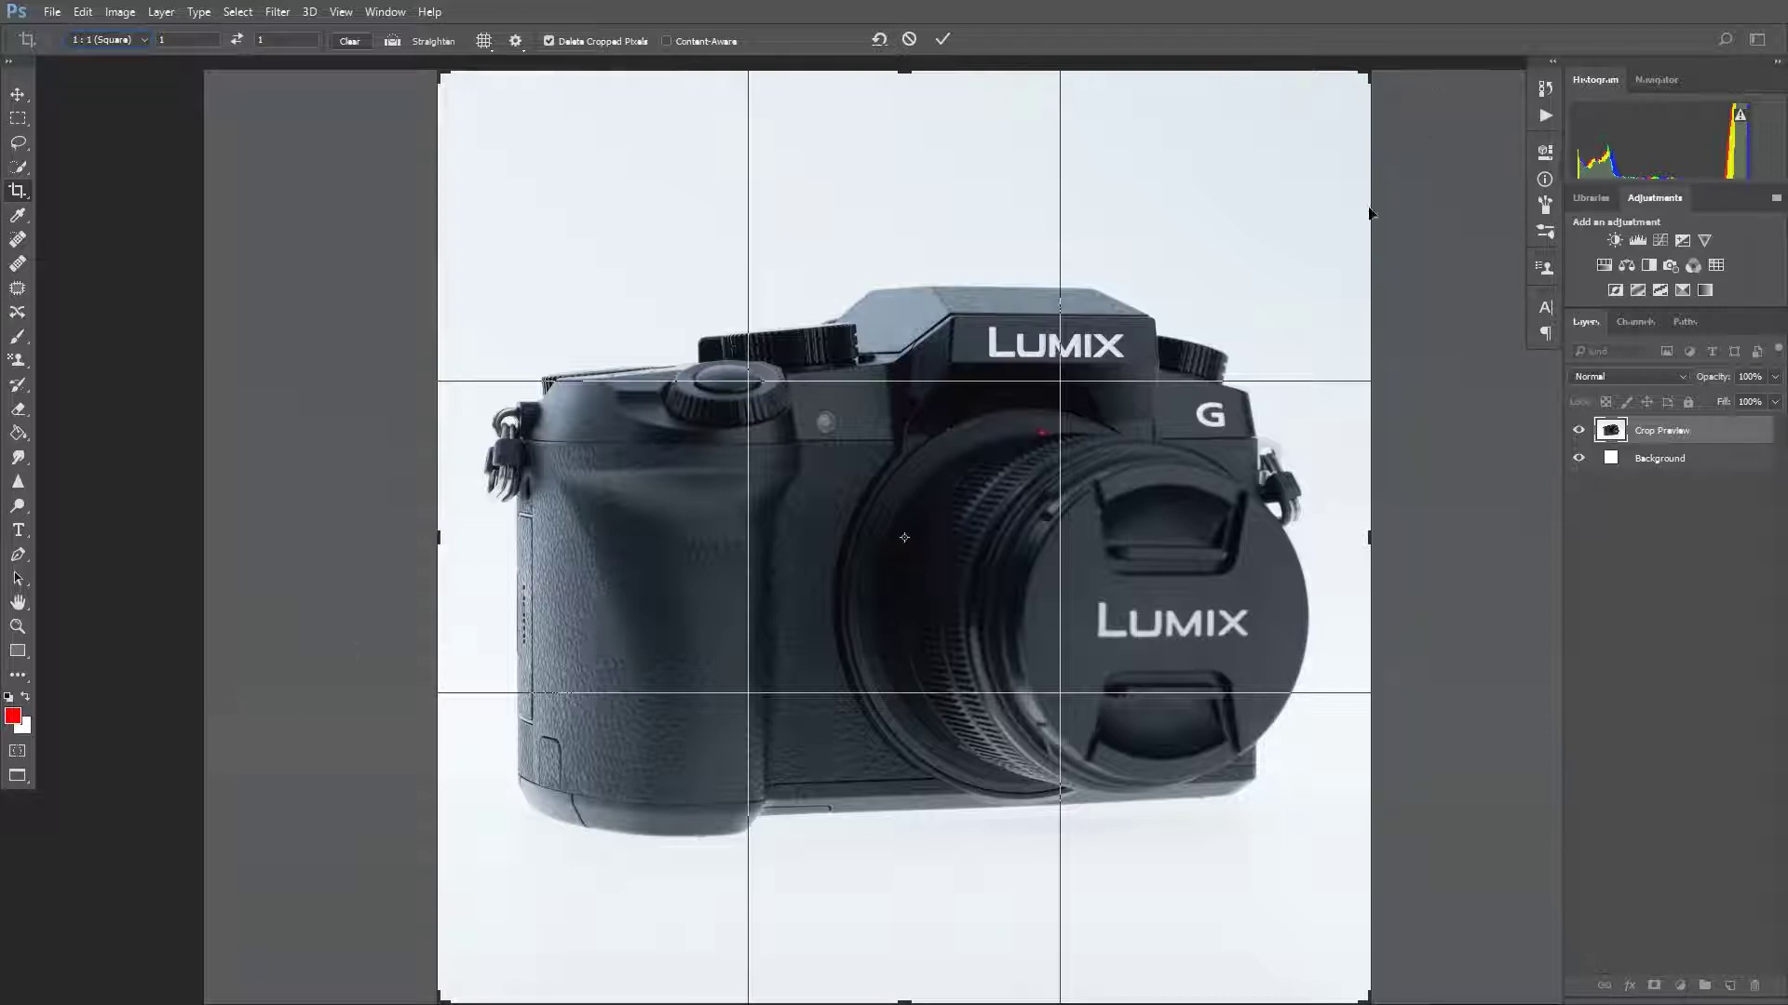
# Adjust the square crop box, reposition the photo to frame the Lumix camera, and commit the crop.
pyautogui.moveTo(1374, 545)
pyautogui.mouseDown()
pyautogui.moveTo(1199, 540)
pyautogui.moveTo(1356, 543)
pyautogui.mouseUp()
pyautogui.moveTo(908, 82)
pyautogui.mouseDown()
pyautogui.moveTo(950, 177)
pyautogui.moveTo(913, 110)
pyautogui.mouseUp()
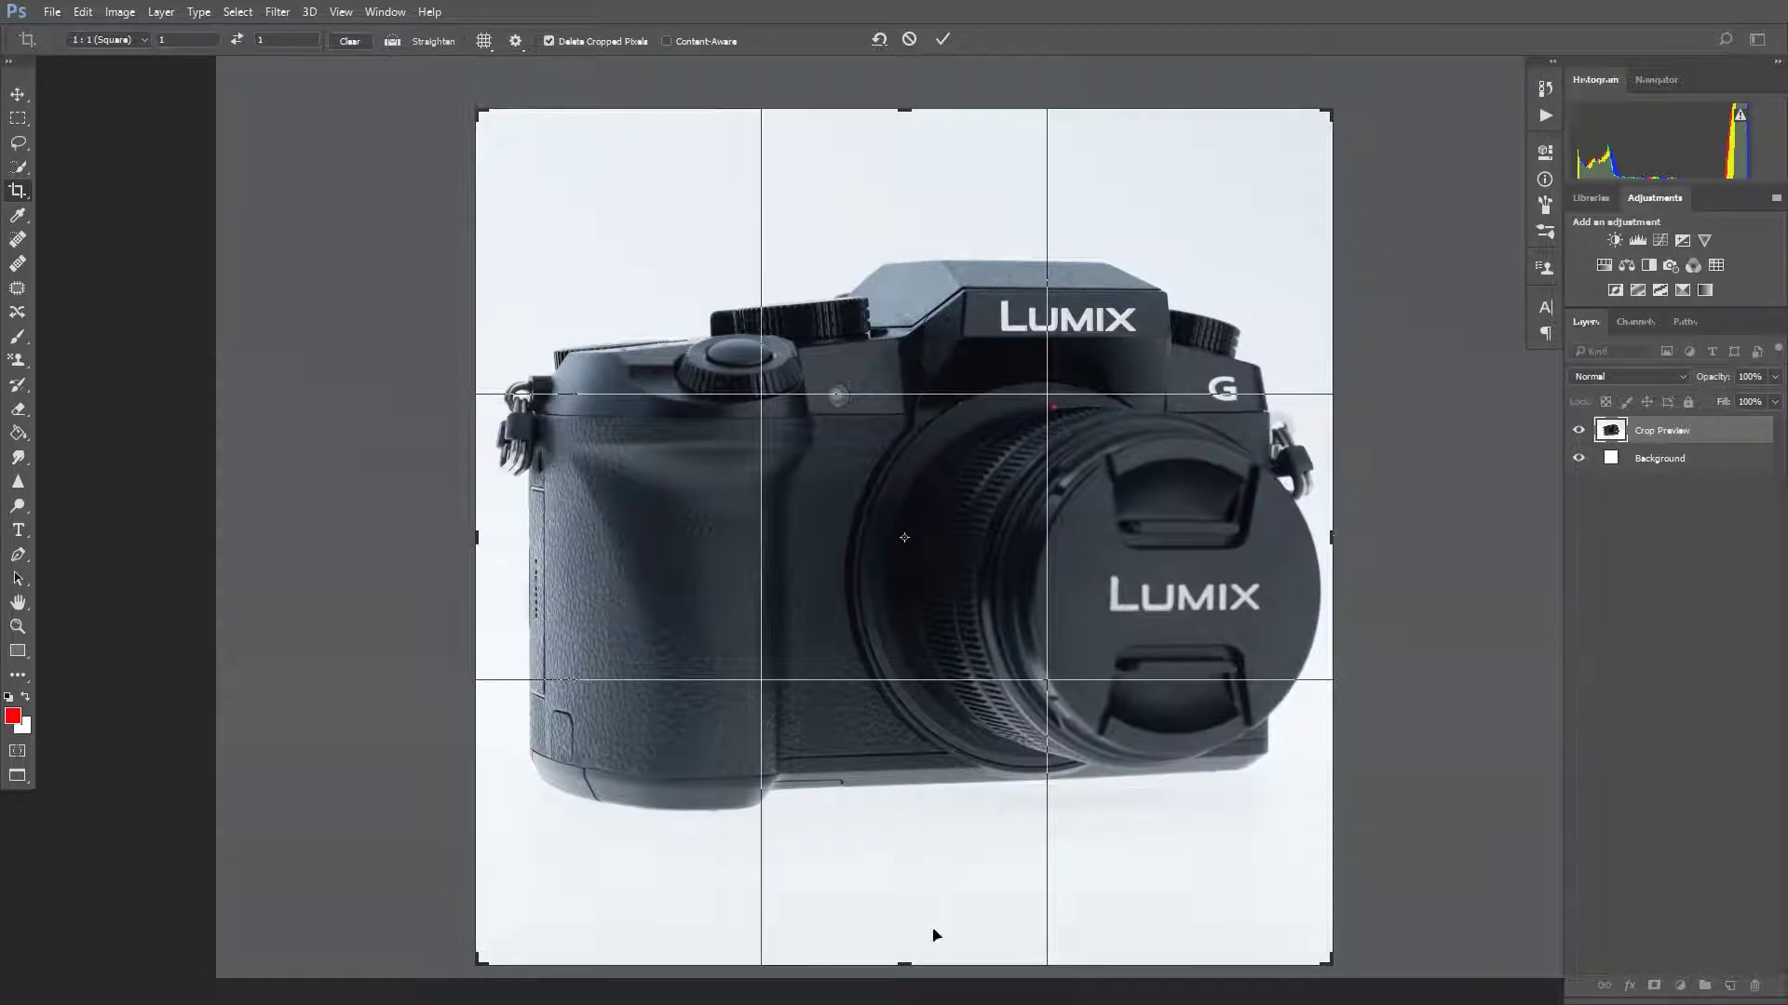
pyautogui.moveTo(896, 962); pyautogui.dragTo(901, 970)
pyautogui.moveTo(1344, 541); pyautogui.dragTo(1364, 543)
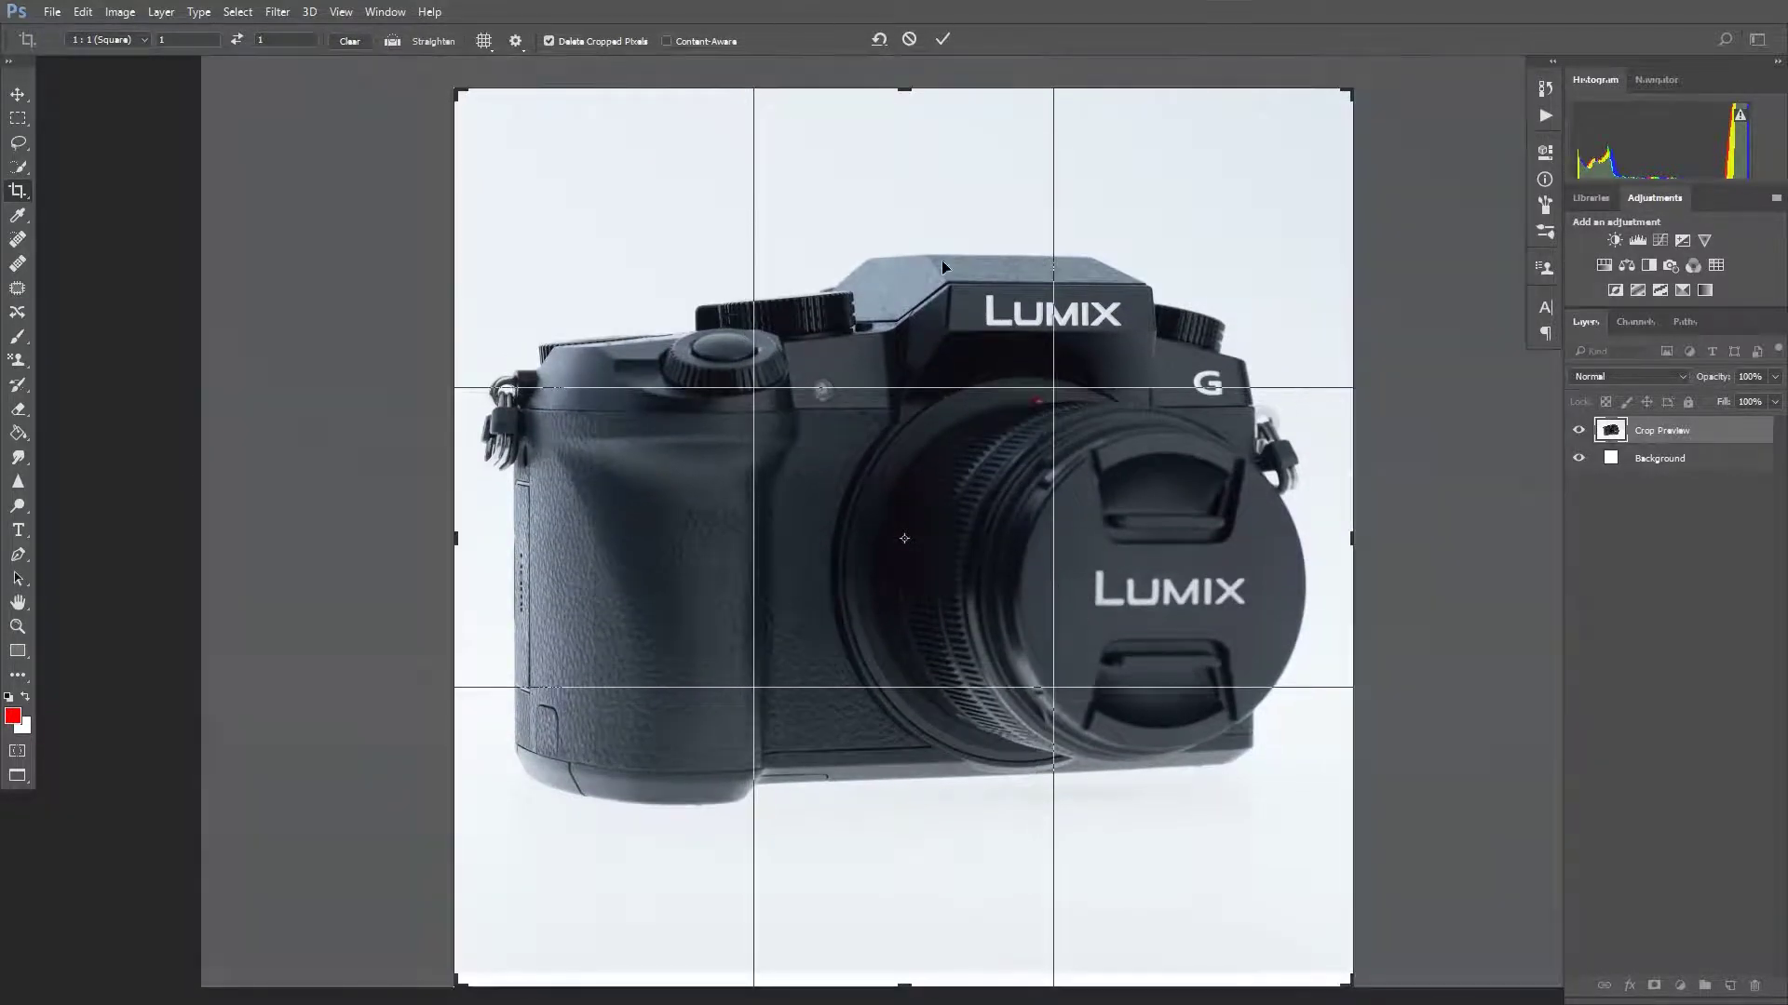
pyautogui.moveTo(935, 676); pyautogui.dragTo(936, 570)
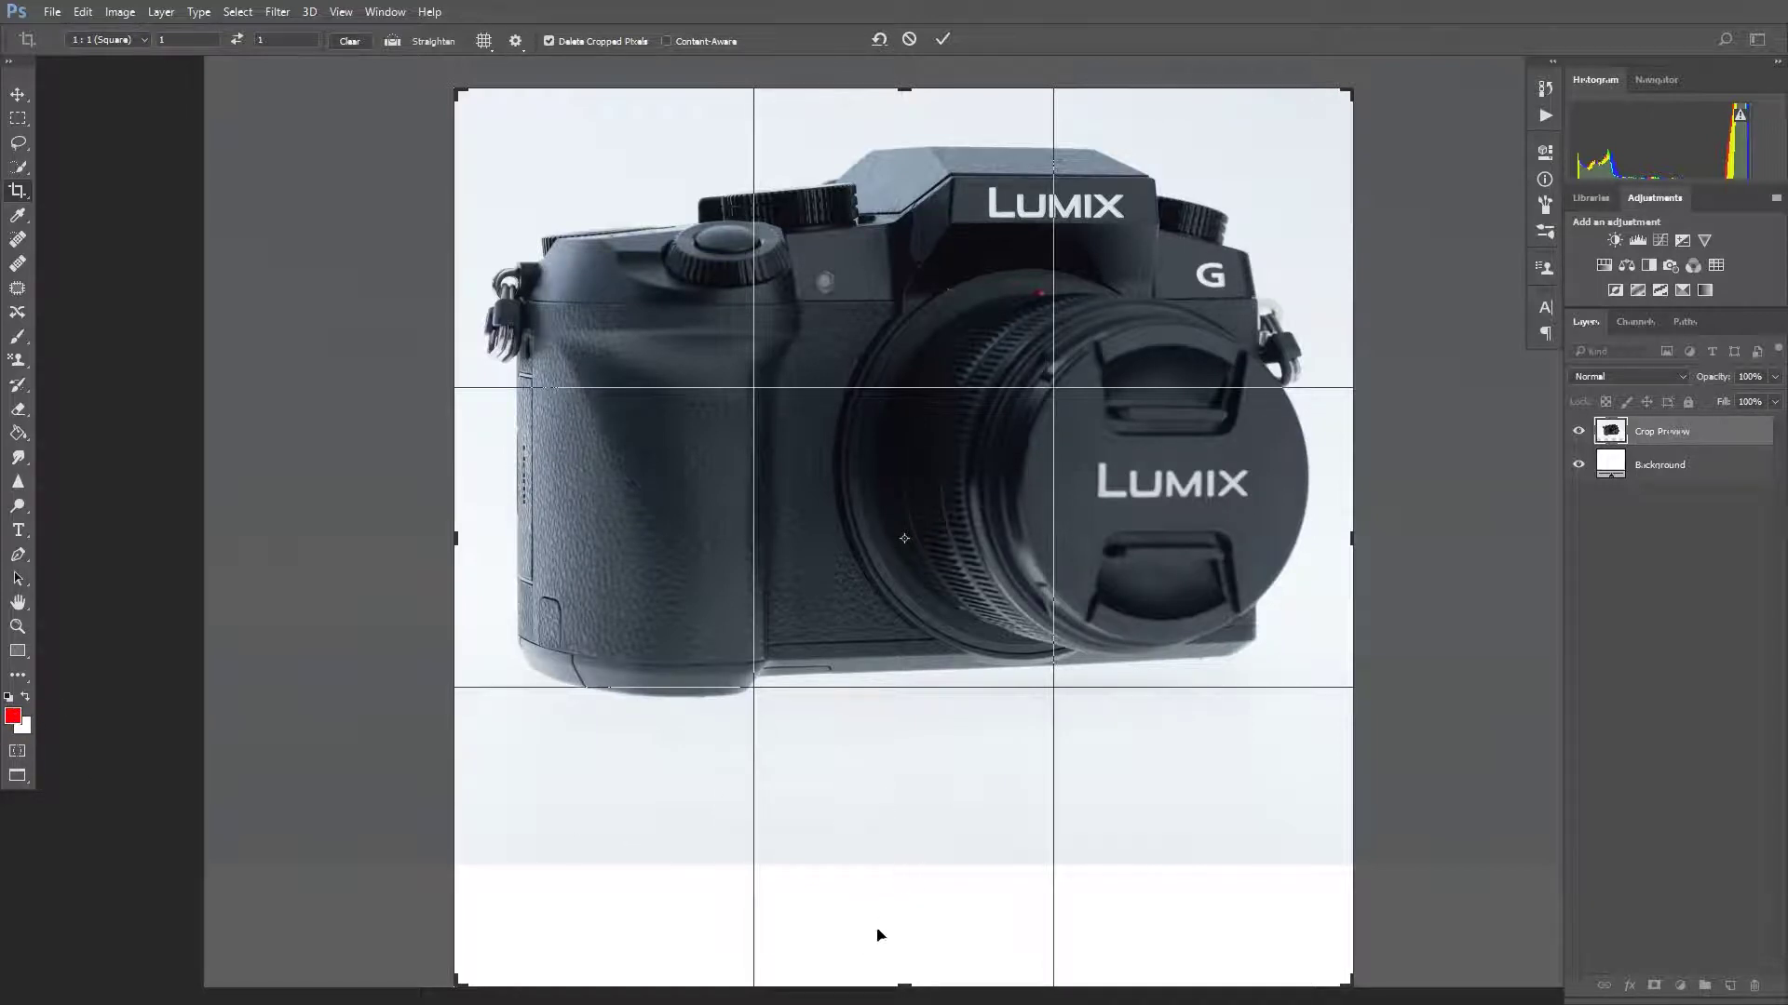
pyautogui.moveTo(946, 458); pyautogui.dragTo(947, 624)
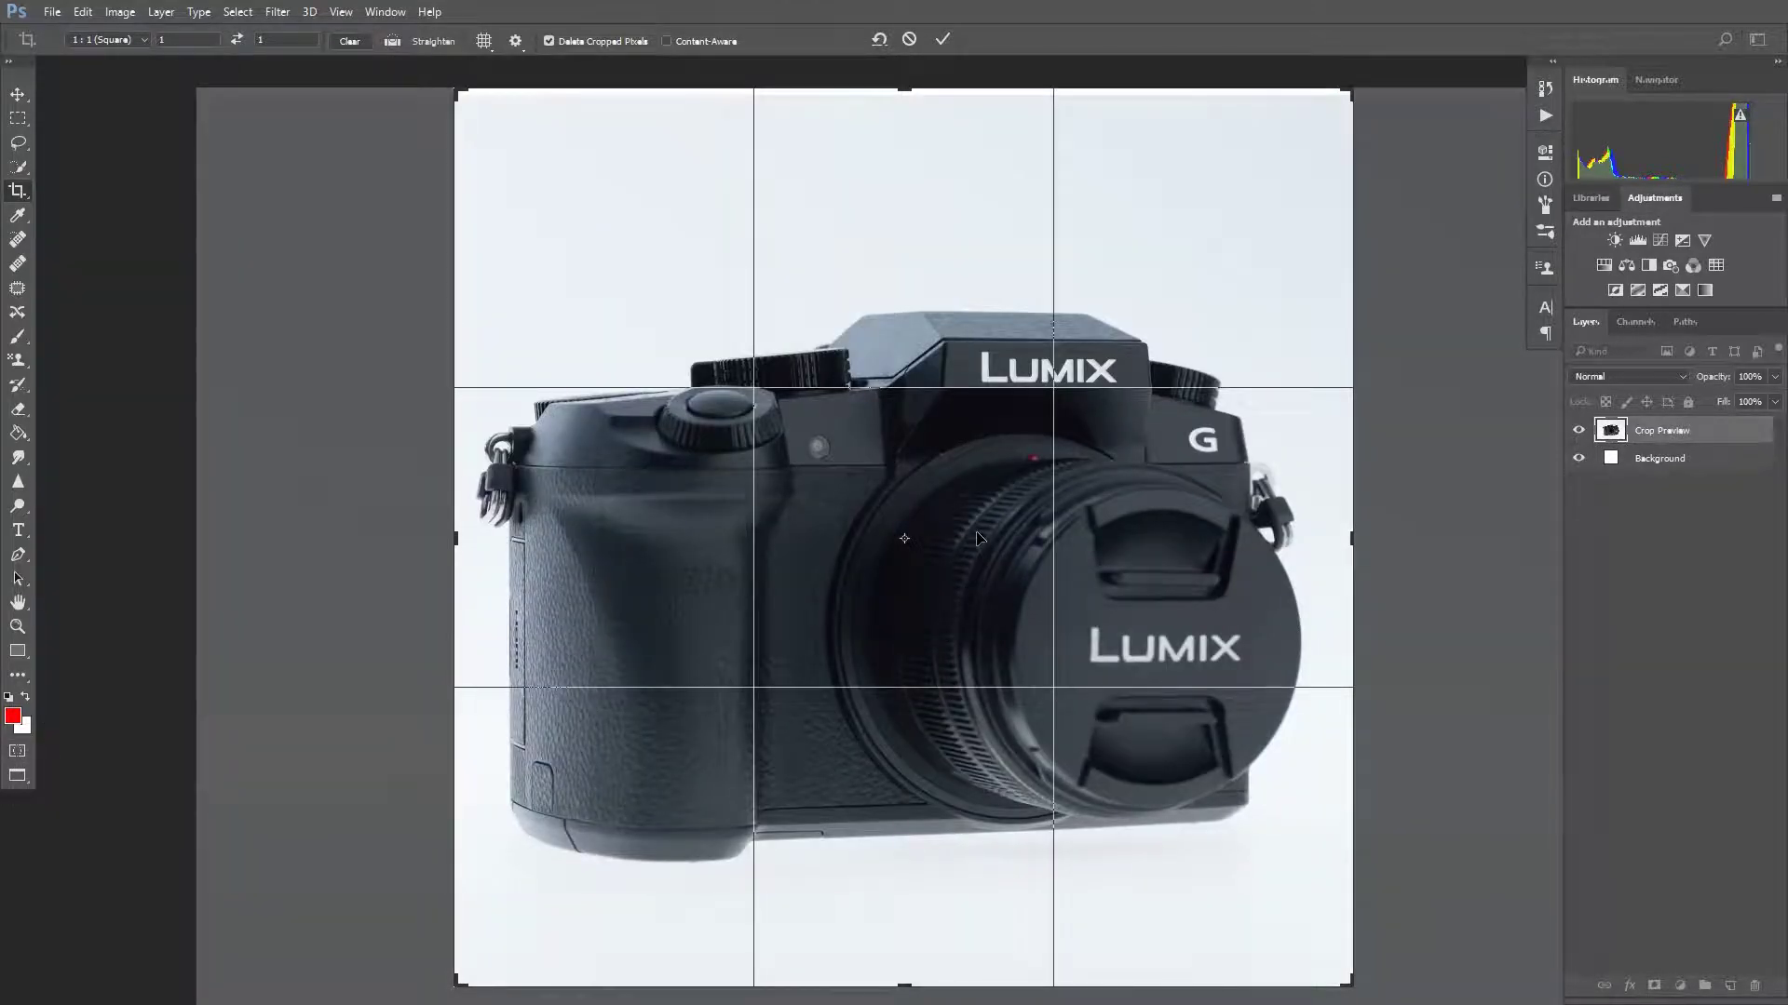
pyautogui.moveTo(971, 523); pyautogui.dragTo(971, 523)
pyautogui.press('Return')
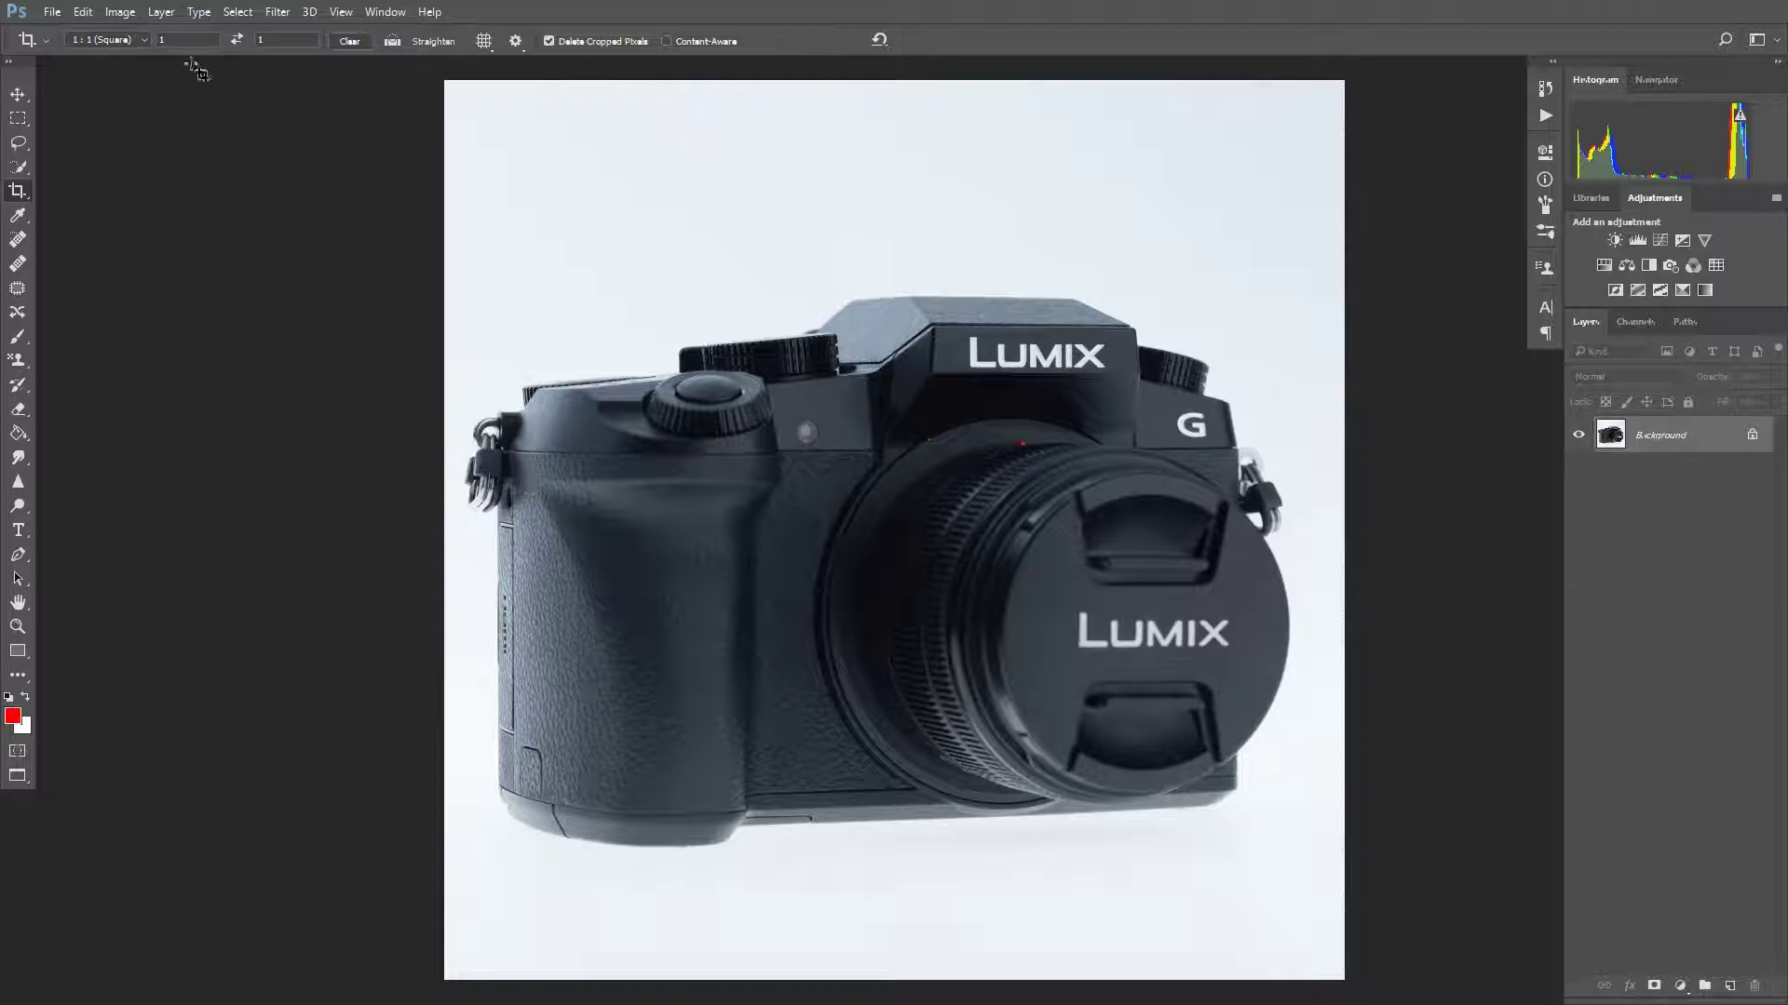
# Resize the image to 1600 × 1600 px in the Image Size dialog.
pyautogui.click(124, 12)
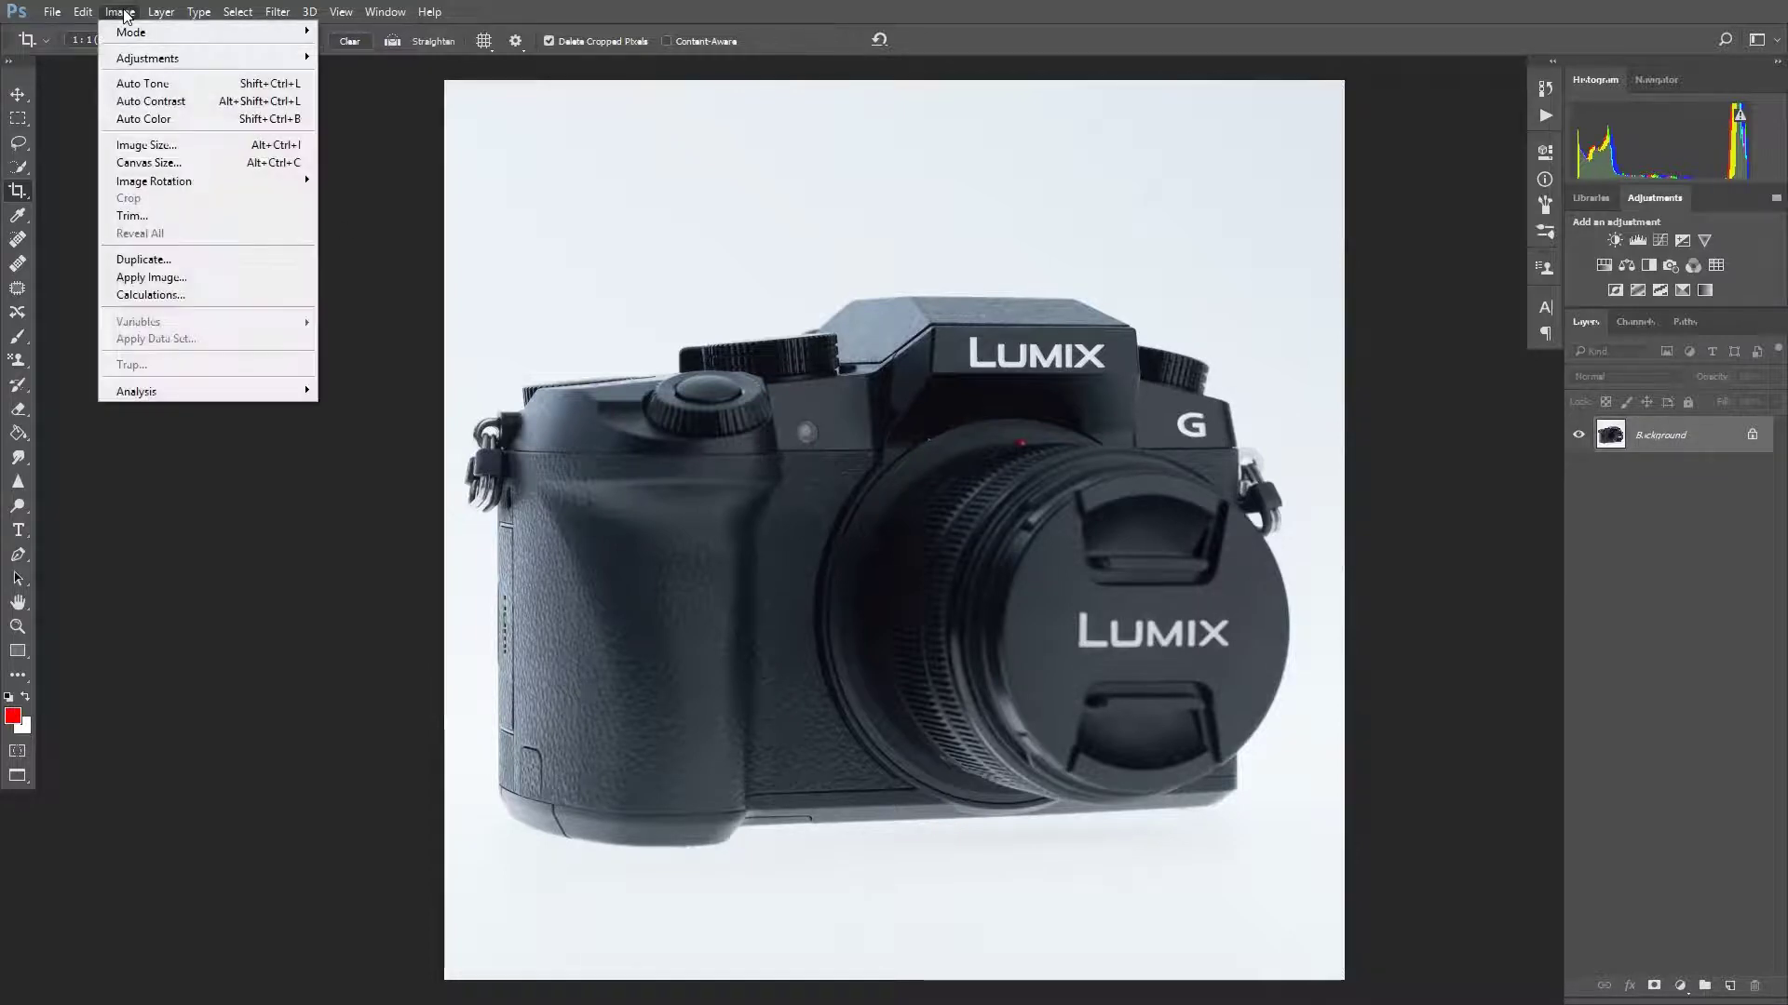
pyautogui.click(163, 146)
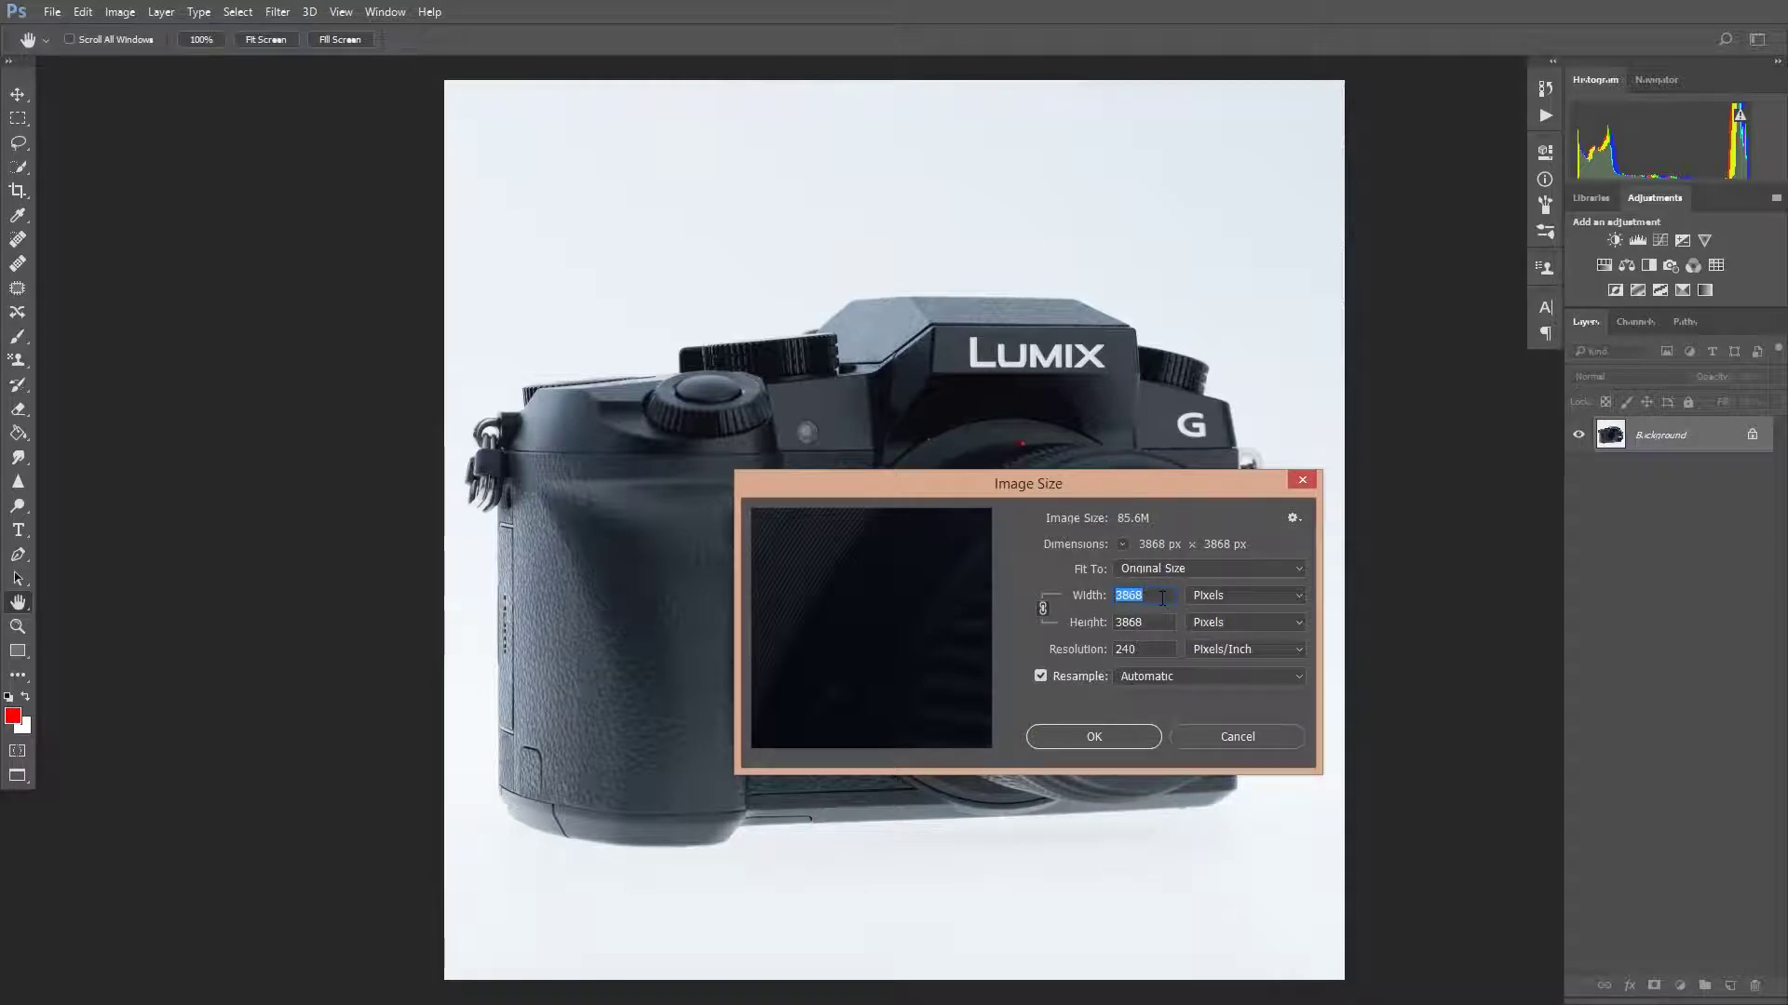
pyautogui.write('1600')
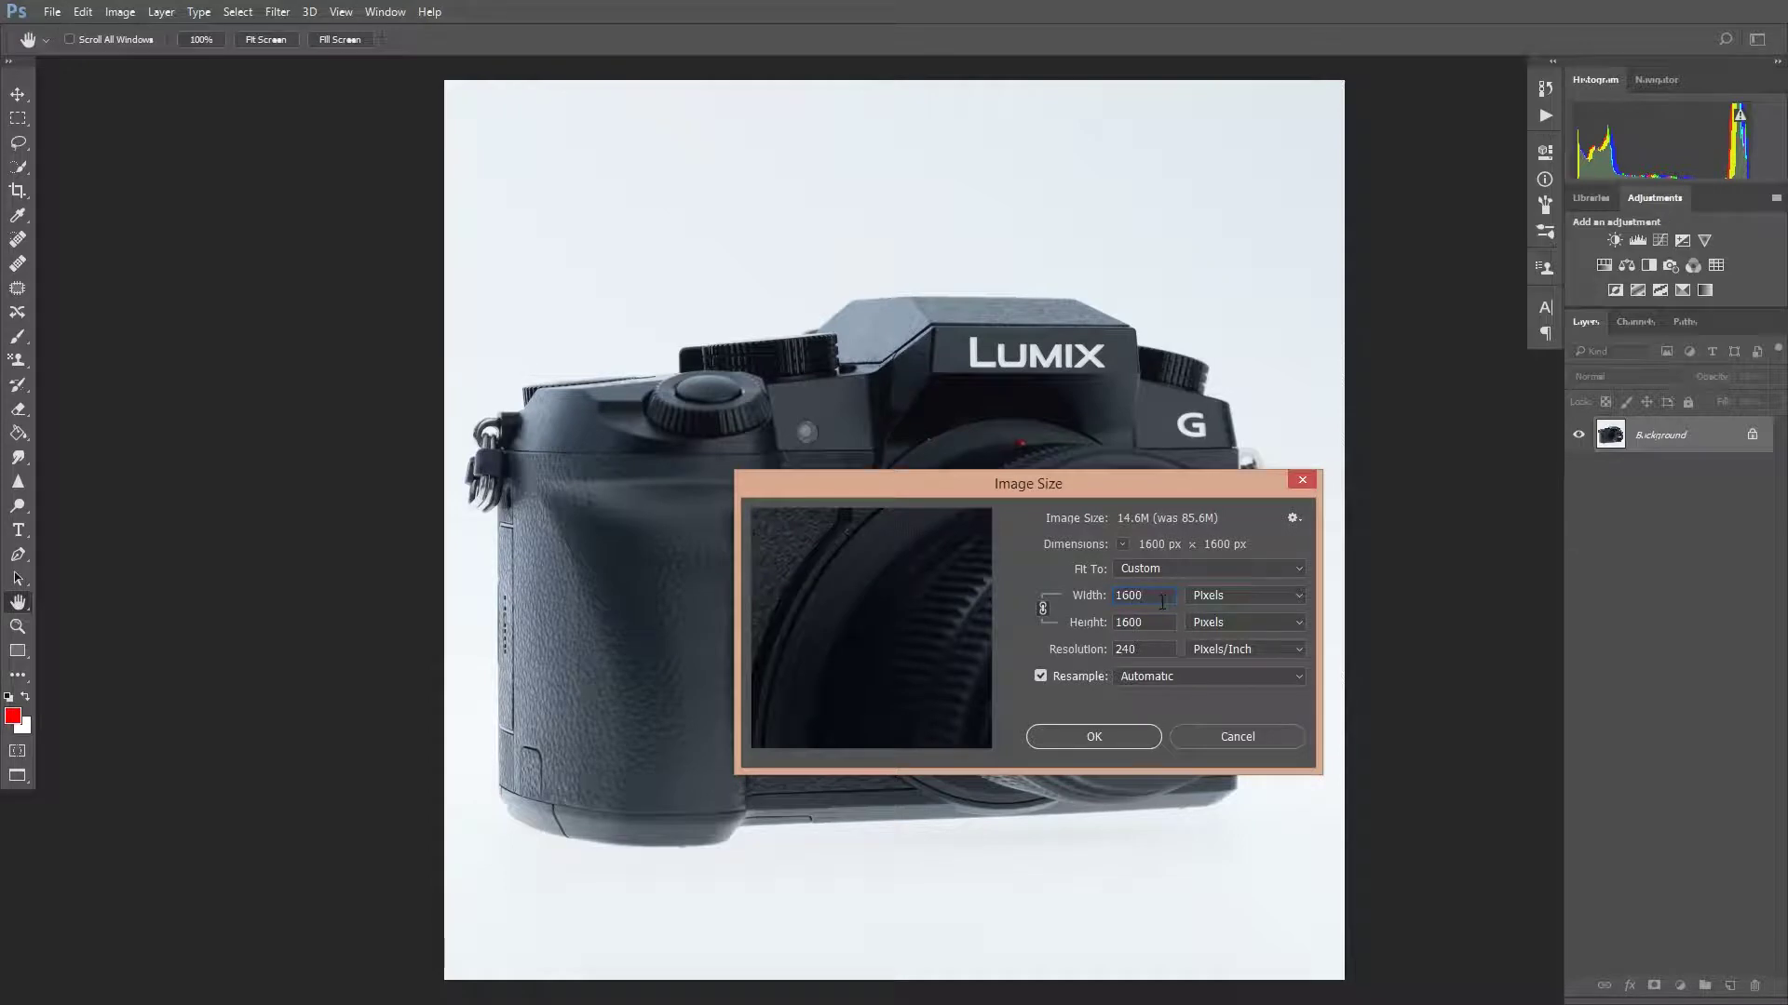
pyautogui.click(1143, 737)
pyautogui.press('c')
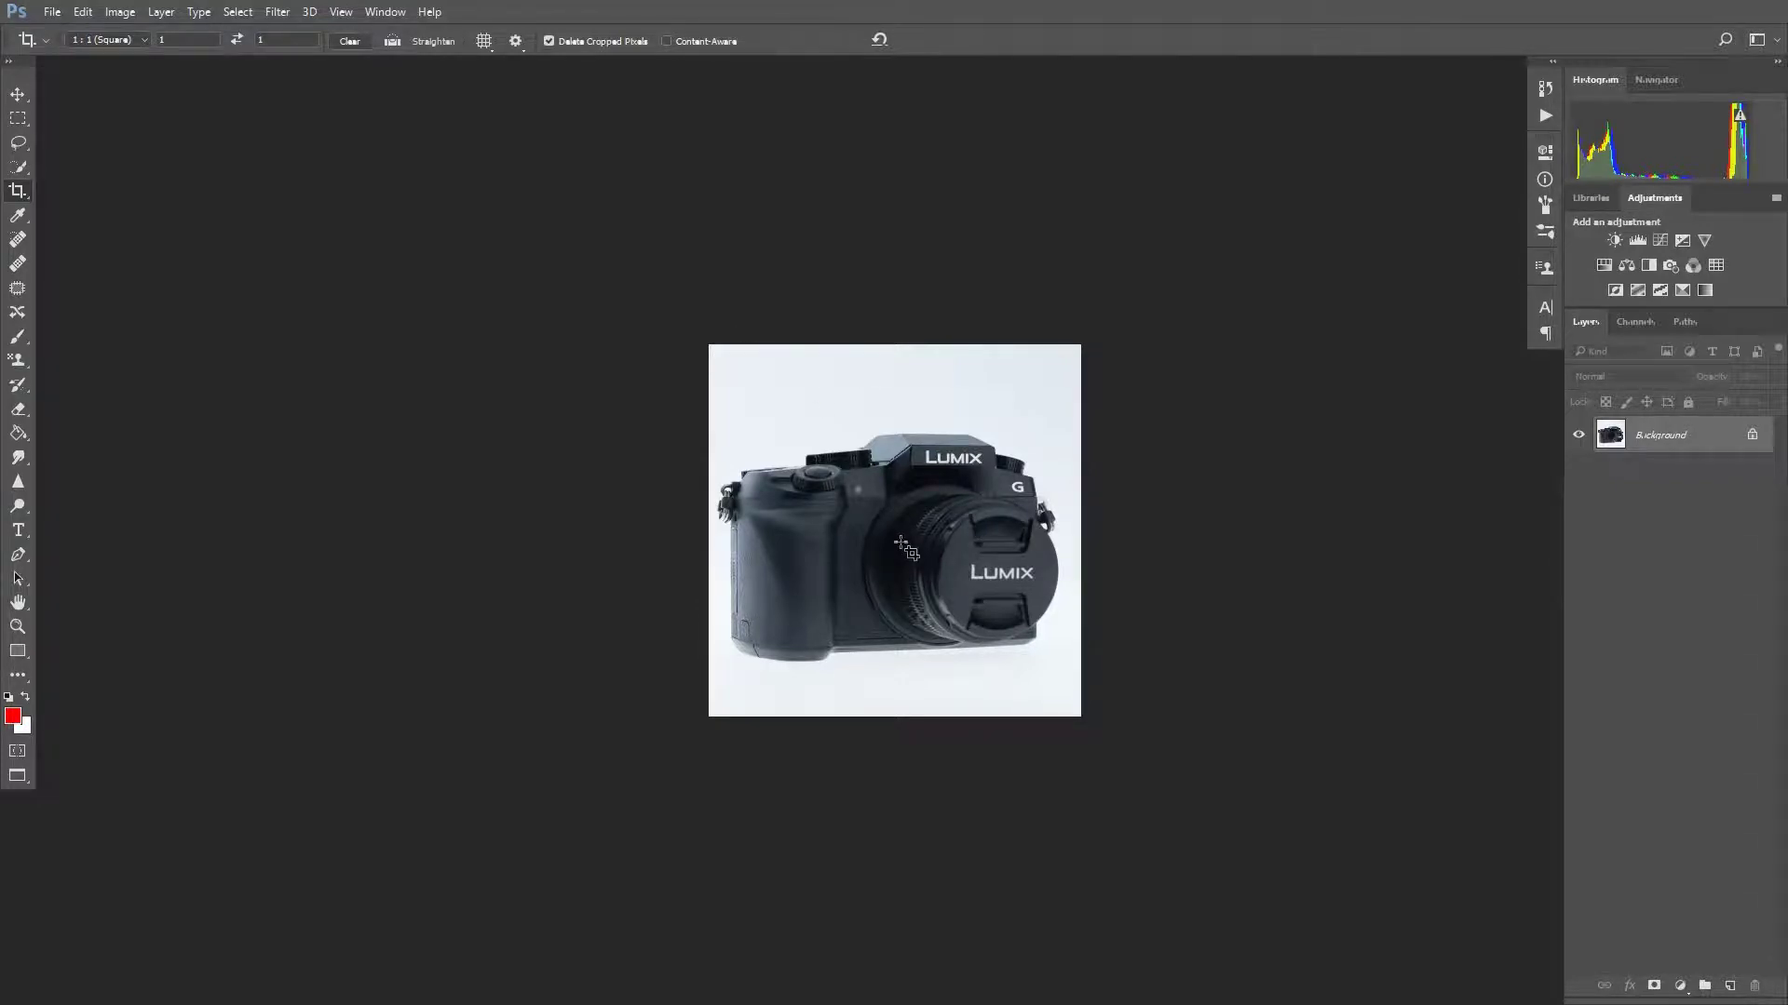
# Fit the image to the window, then redraw and commit a 1:1 crop framing the whole camera.
pyautogui.hotkey('ctrl', '0')
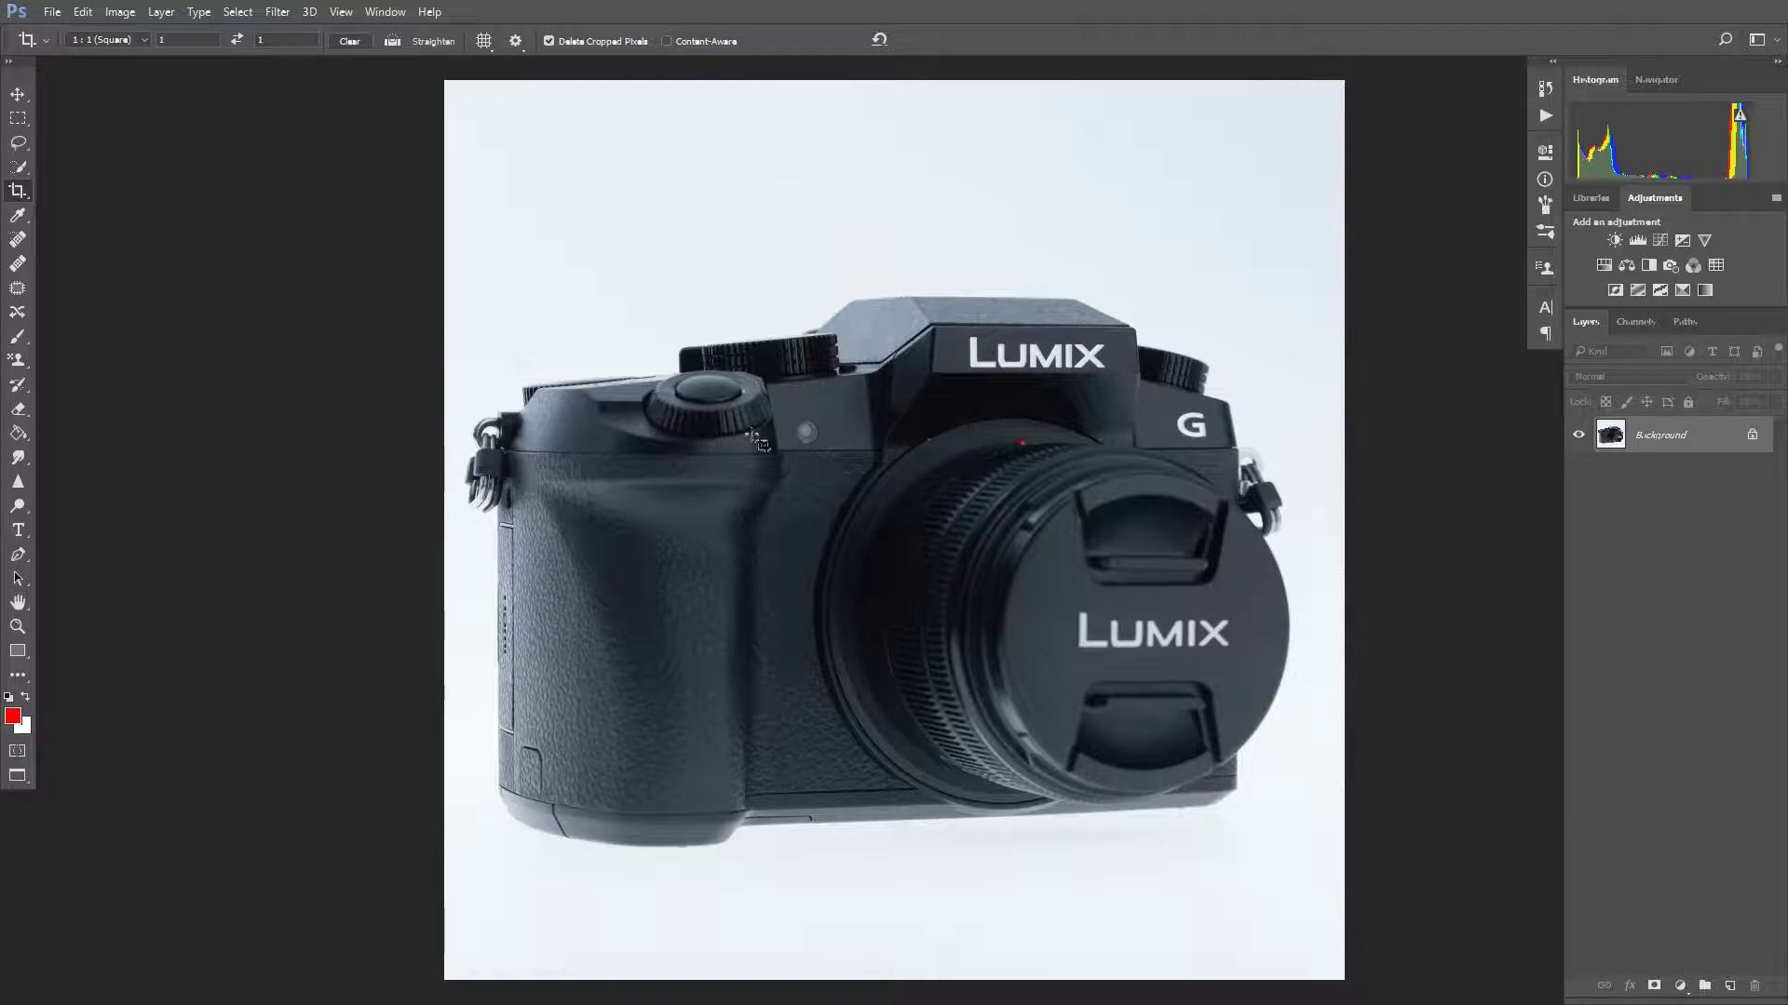
pyautogui.click(640, 341)
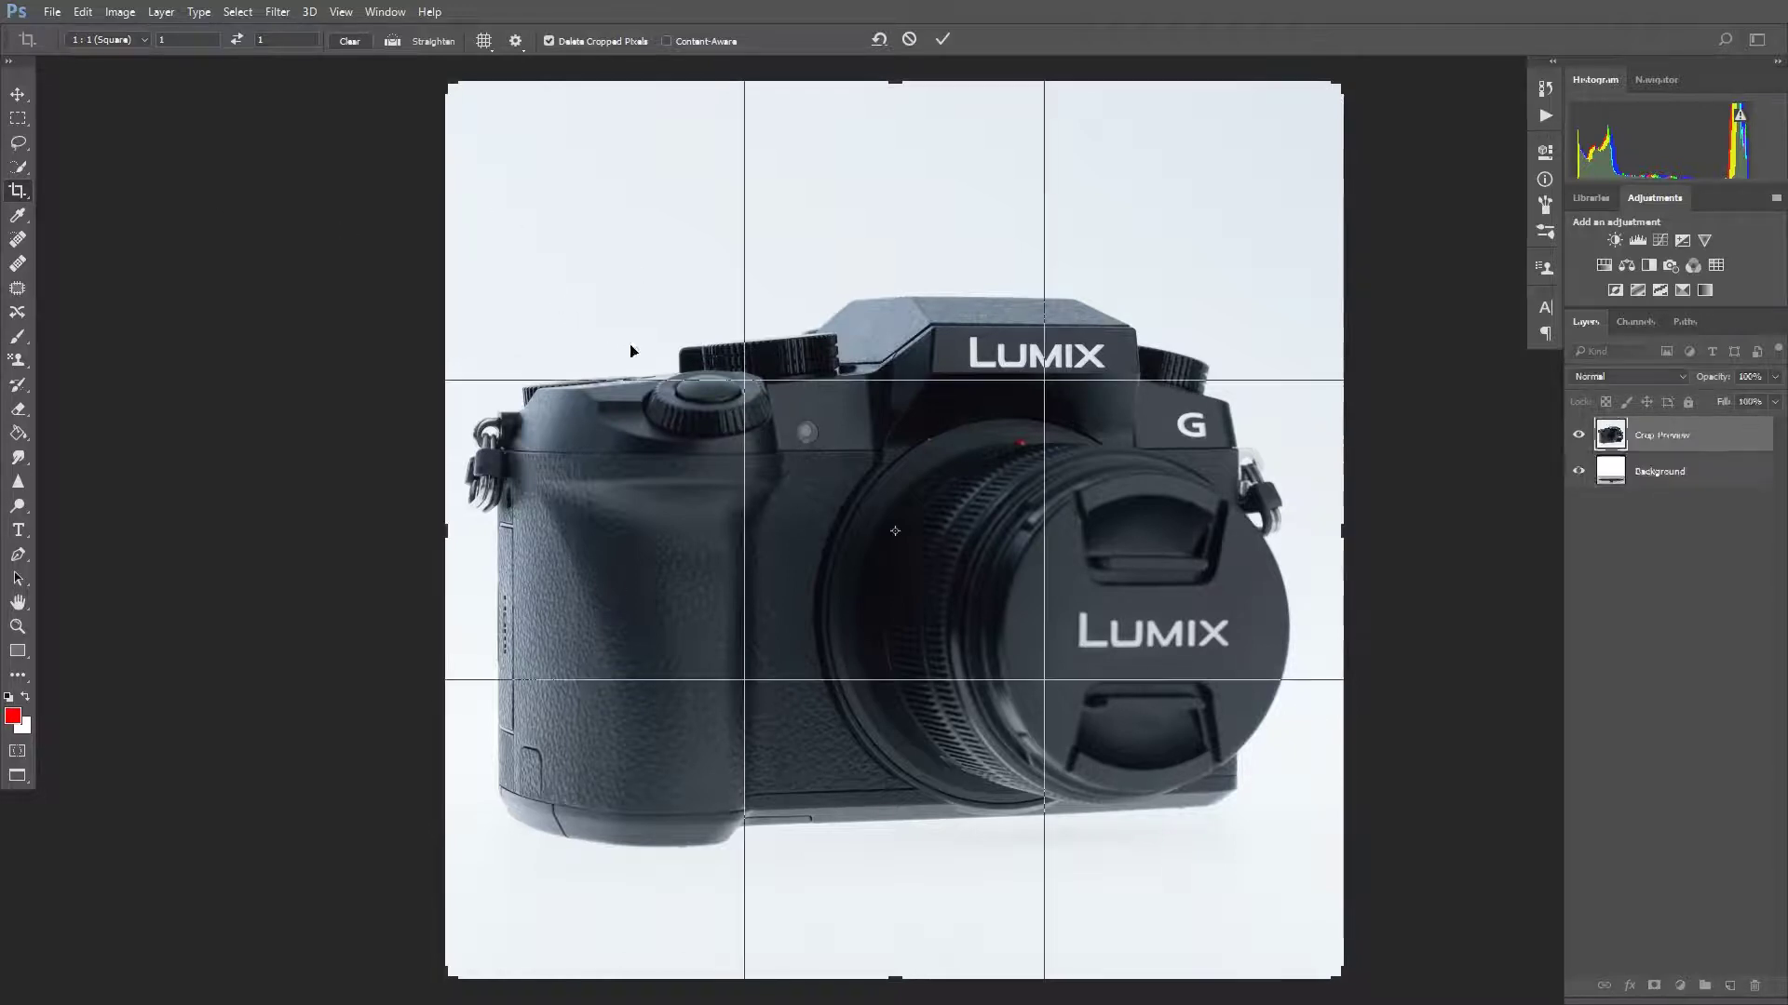
pyautogui.moveTo(443, 79); pyautogui.dragTo(638, 260)
pyautogui.moveTo(855, 467); pyautogui.dragTo(1033, 693)
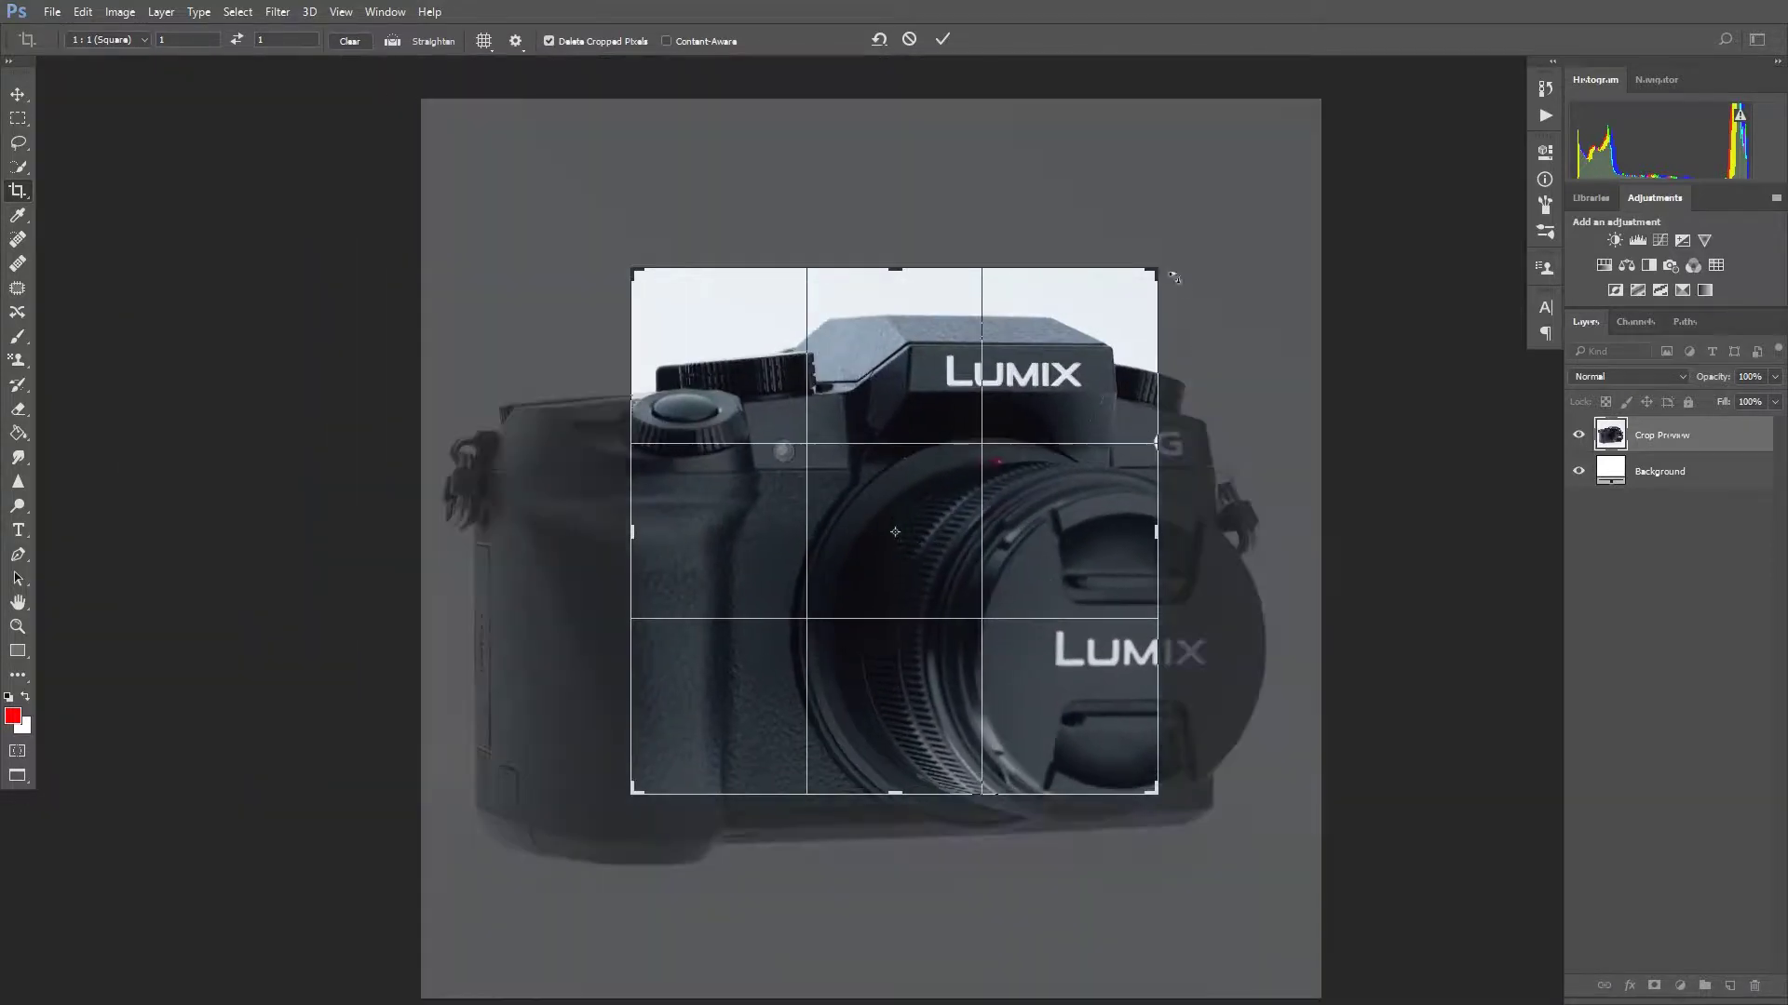
pyautogui.moveTo(1156, 270); pyautogui.dragTo(1052, 389)
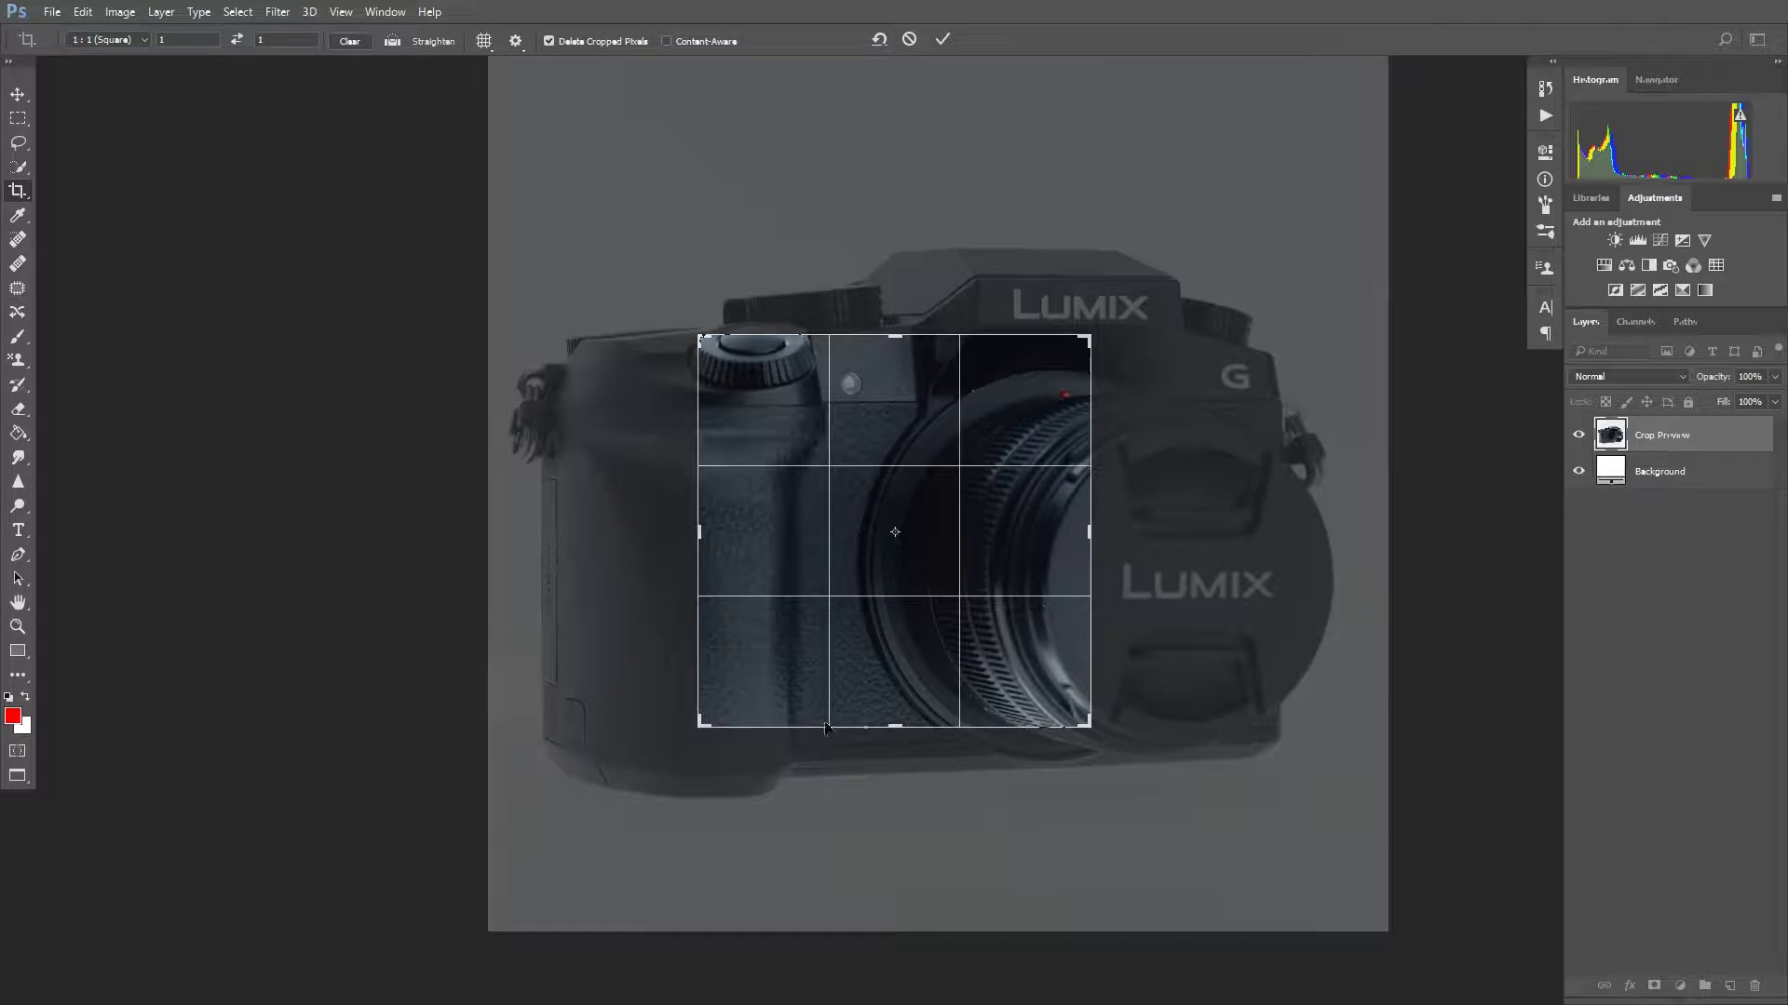
pyautogui.press('Return')
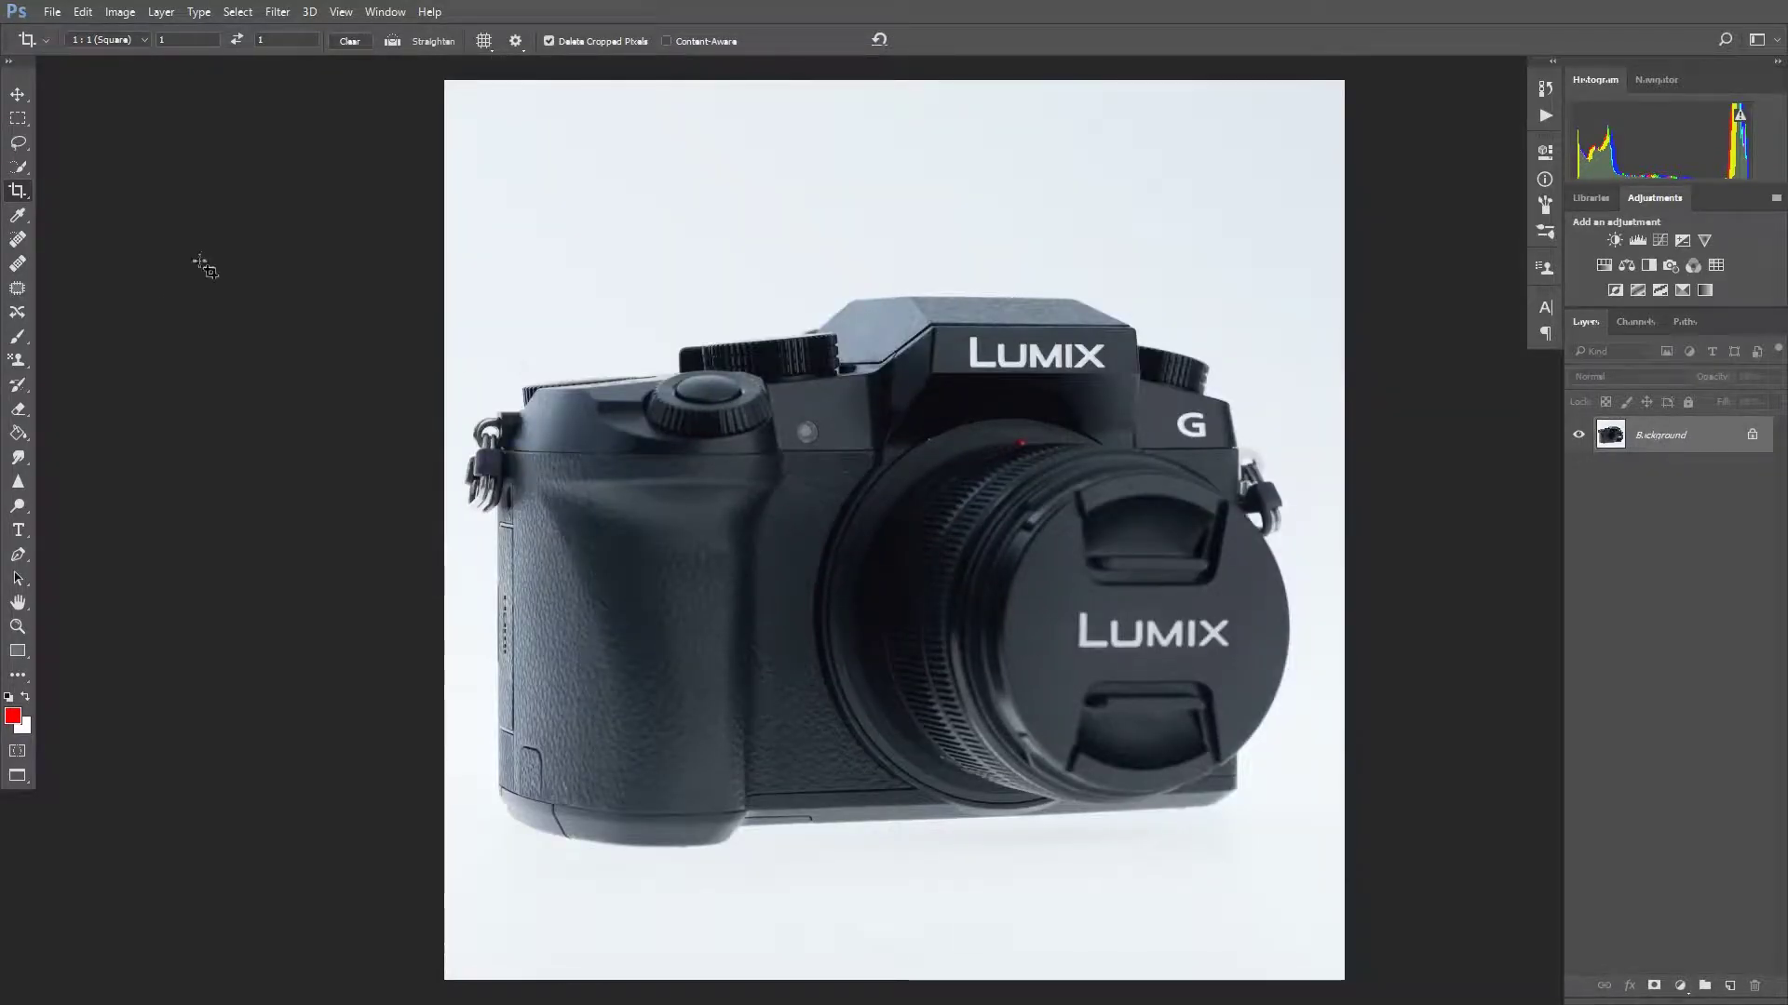
# Pick the Rectangular Marquee Tool and try two free-size selections over the camera, then deselect.
pyautogui.click(17, 119)
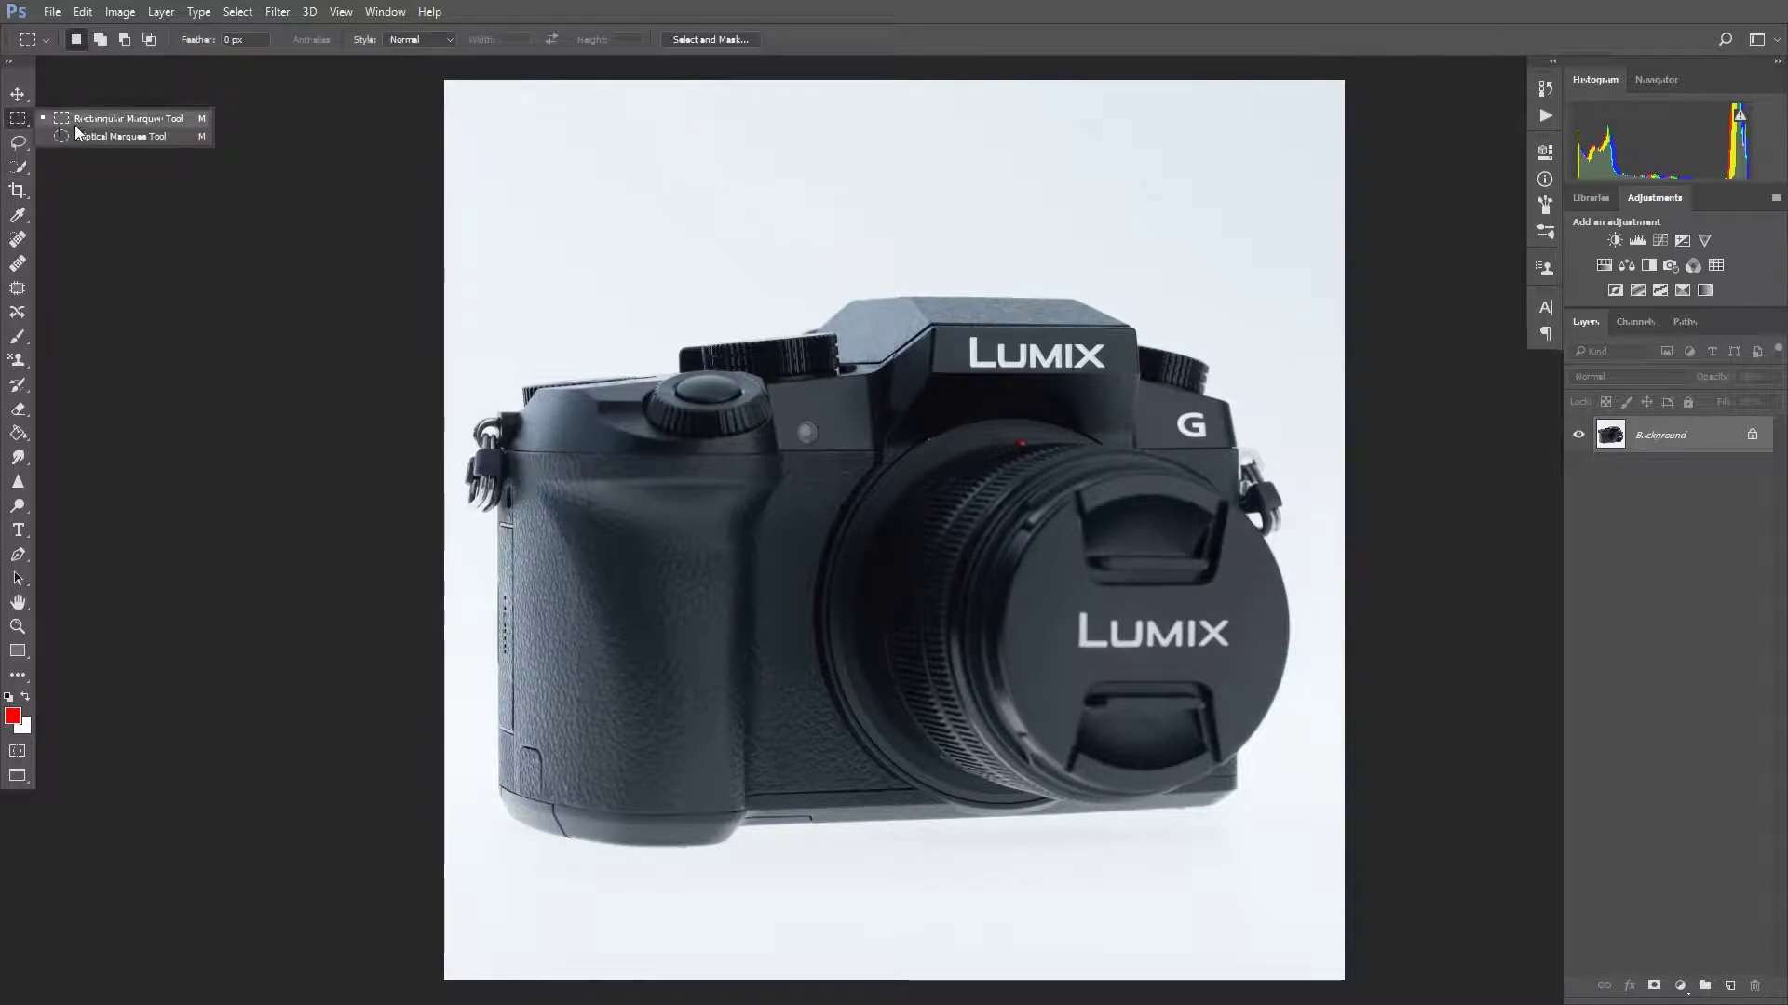
pyautogui.click(82, 121)
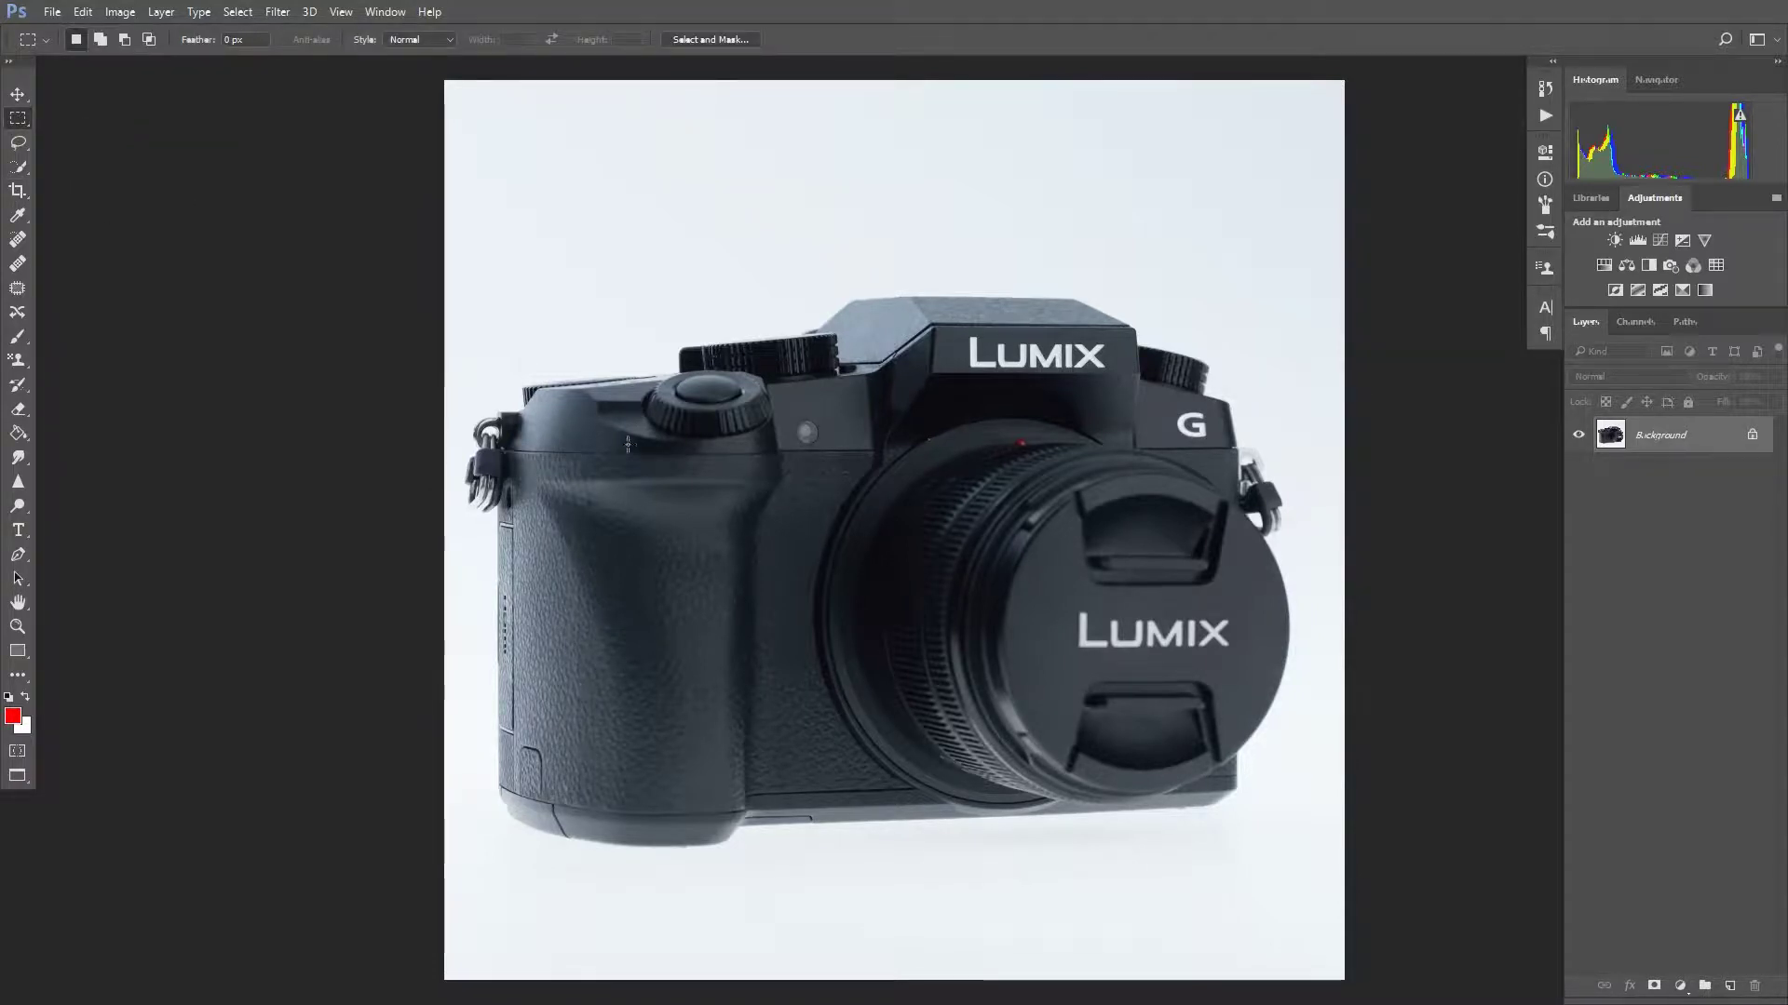
pyautogui.moveTo(576, 323); pyautogui.dragTo(870, 717)
pyautogui.click(687, 267)
pyautogui.moveTo(704, 345); pyautogui.dragTo(954, 614)
pyautogui.click(539, 282)
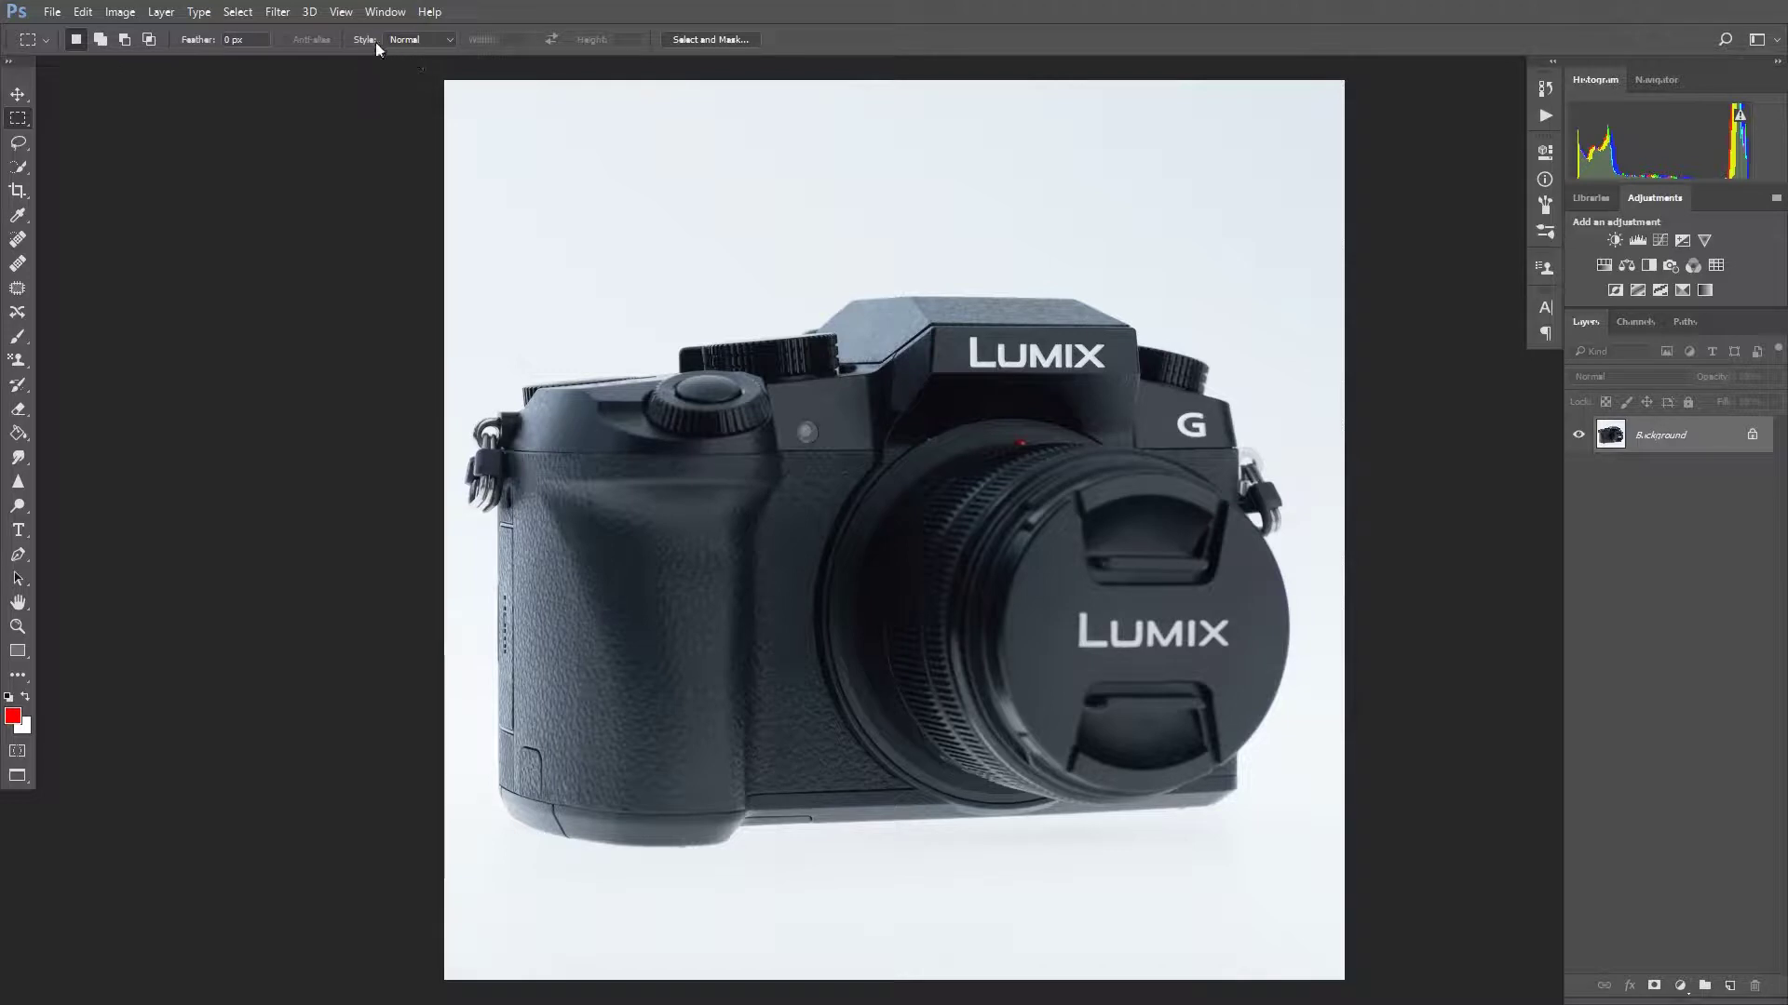
# Set the marquee style to Fixed Size with 750 px width and 750 px height.
pyautogui.click(449, 39)
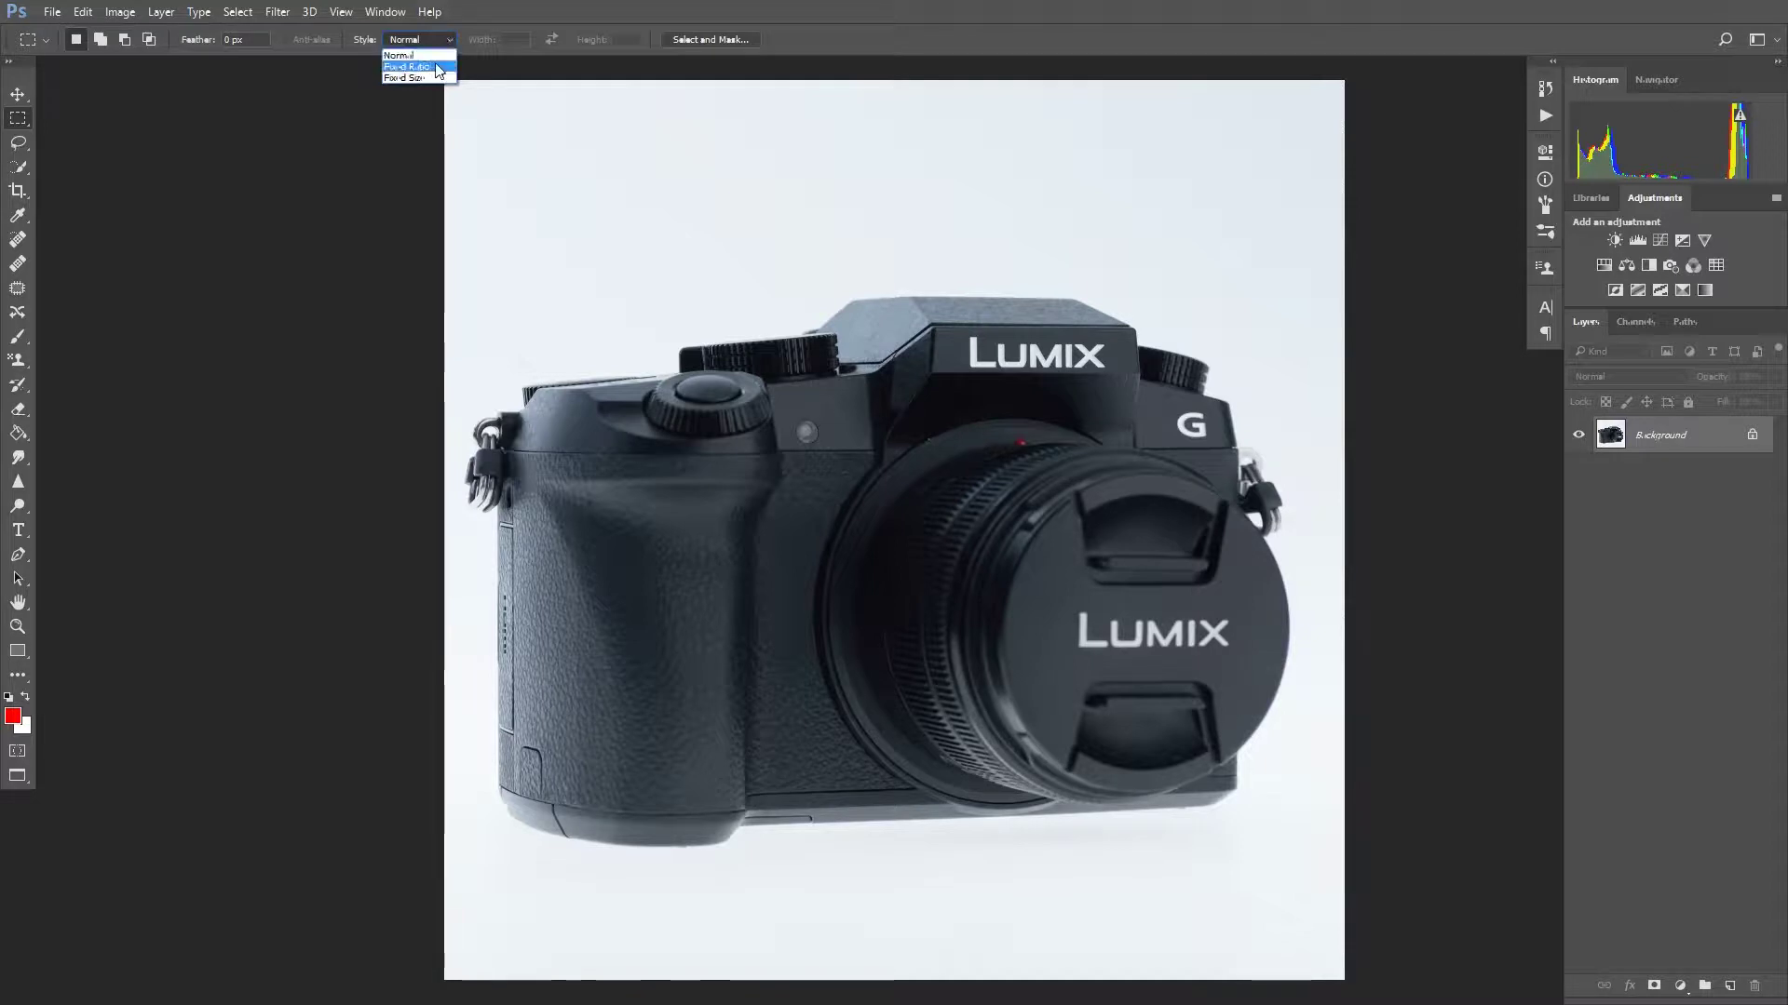
pyautogui.click(432, 76)
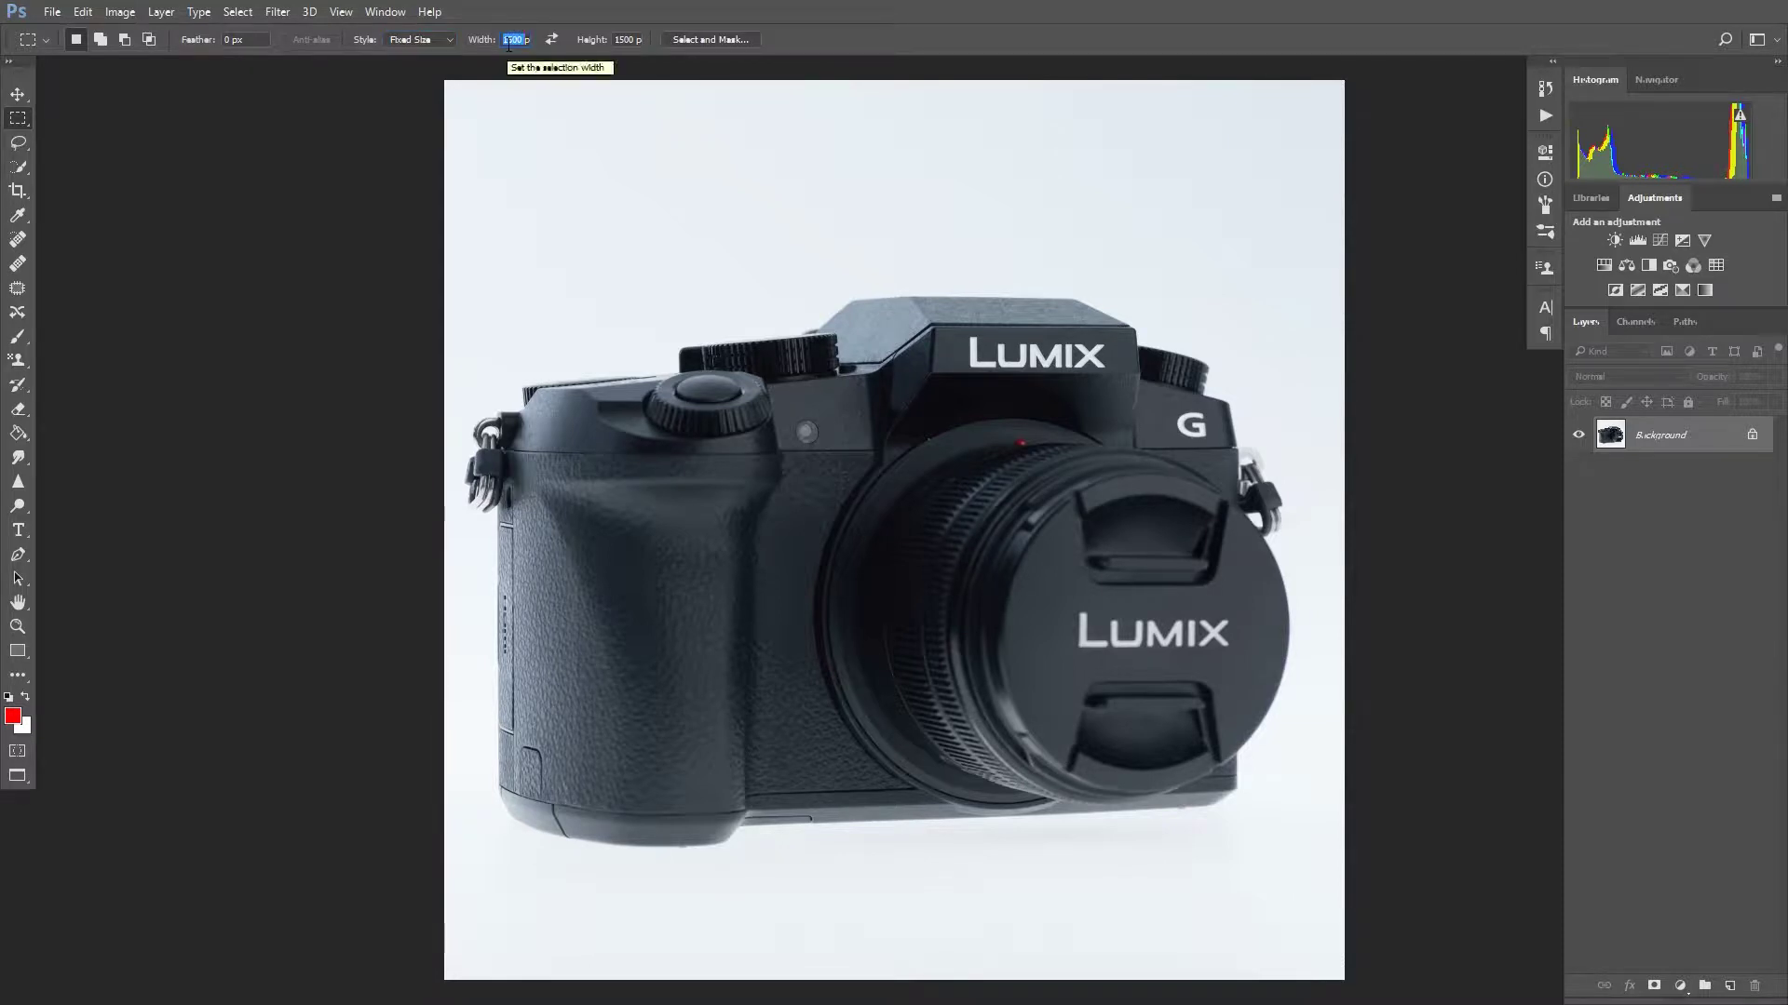
pyautogui.write('75')
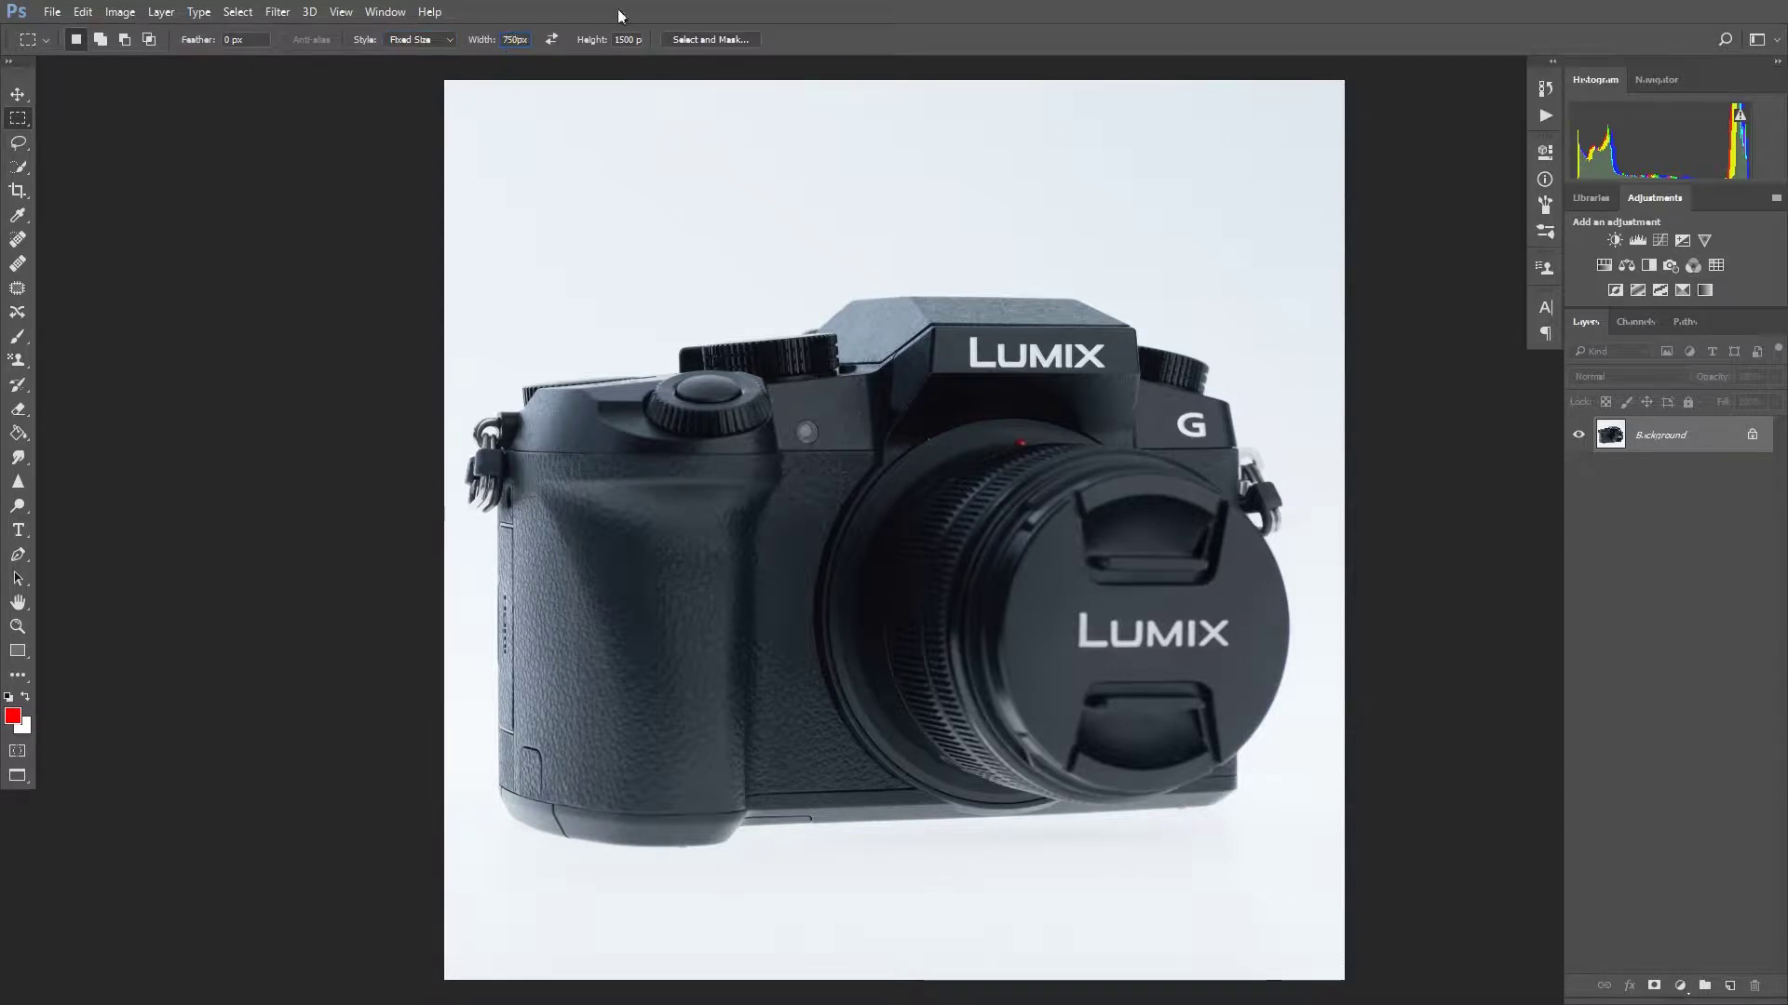
pyautogui.press('Tab')
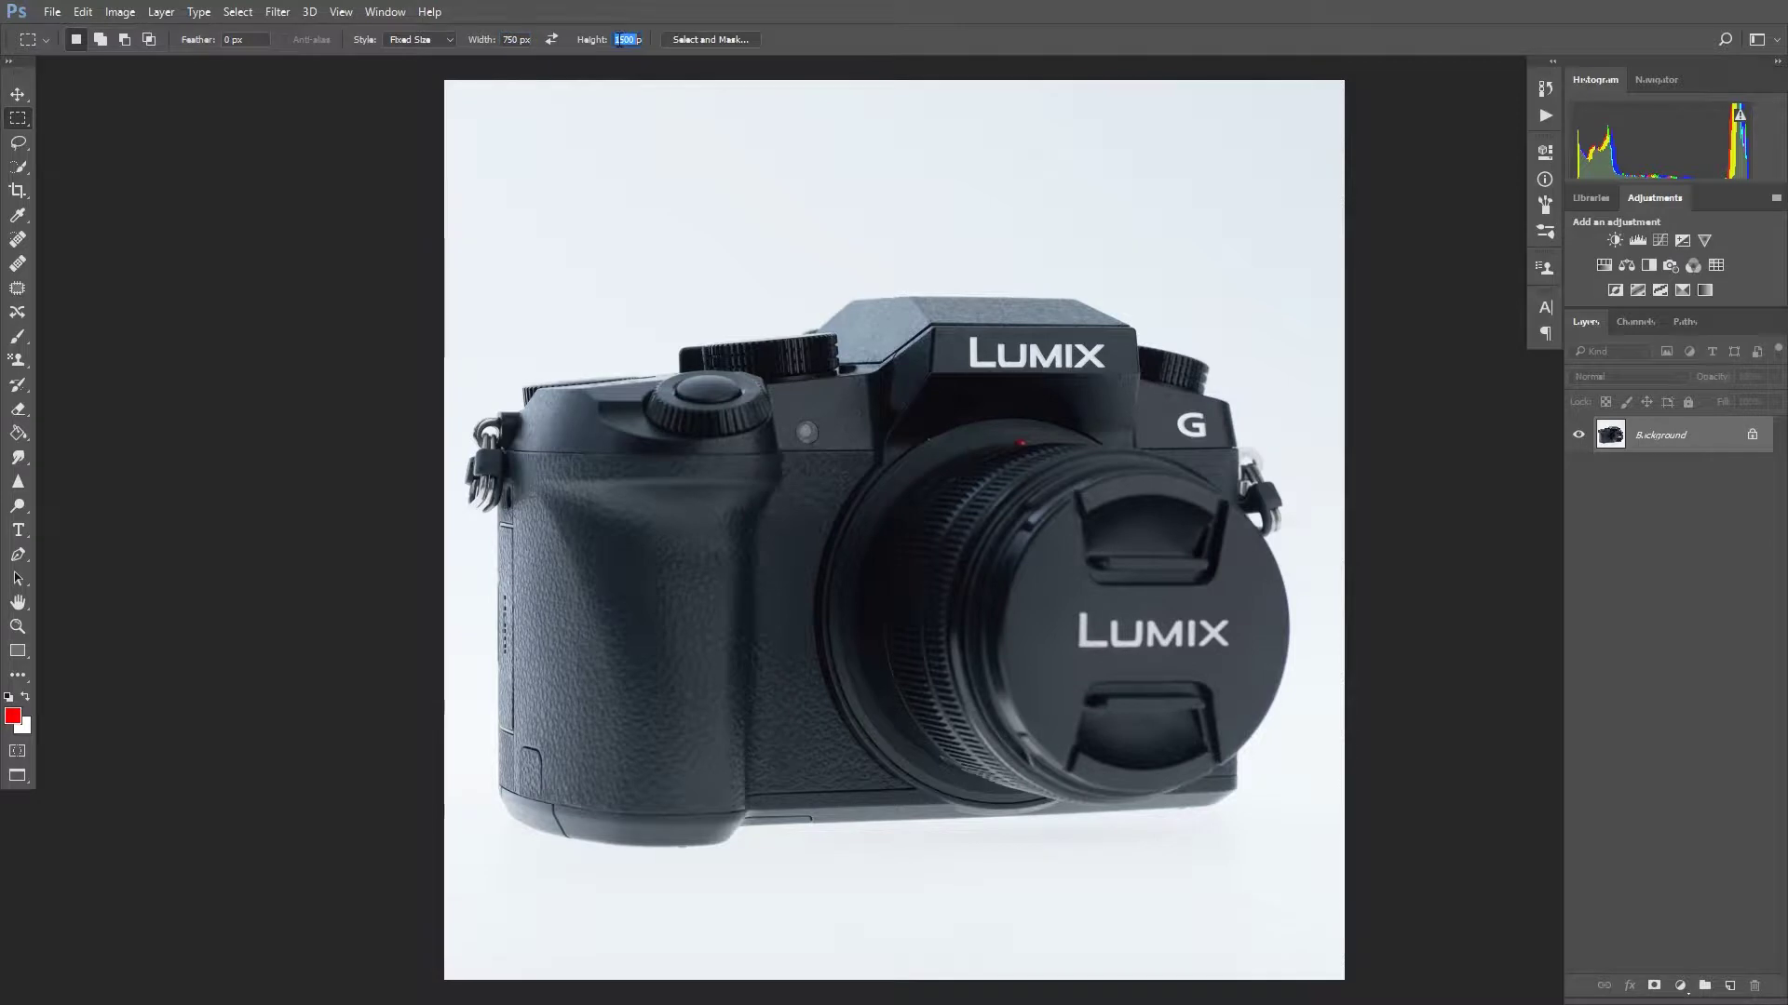
pyautogui.write('750')
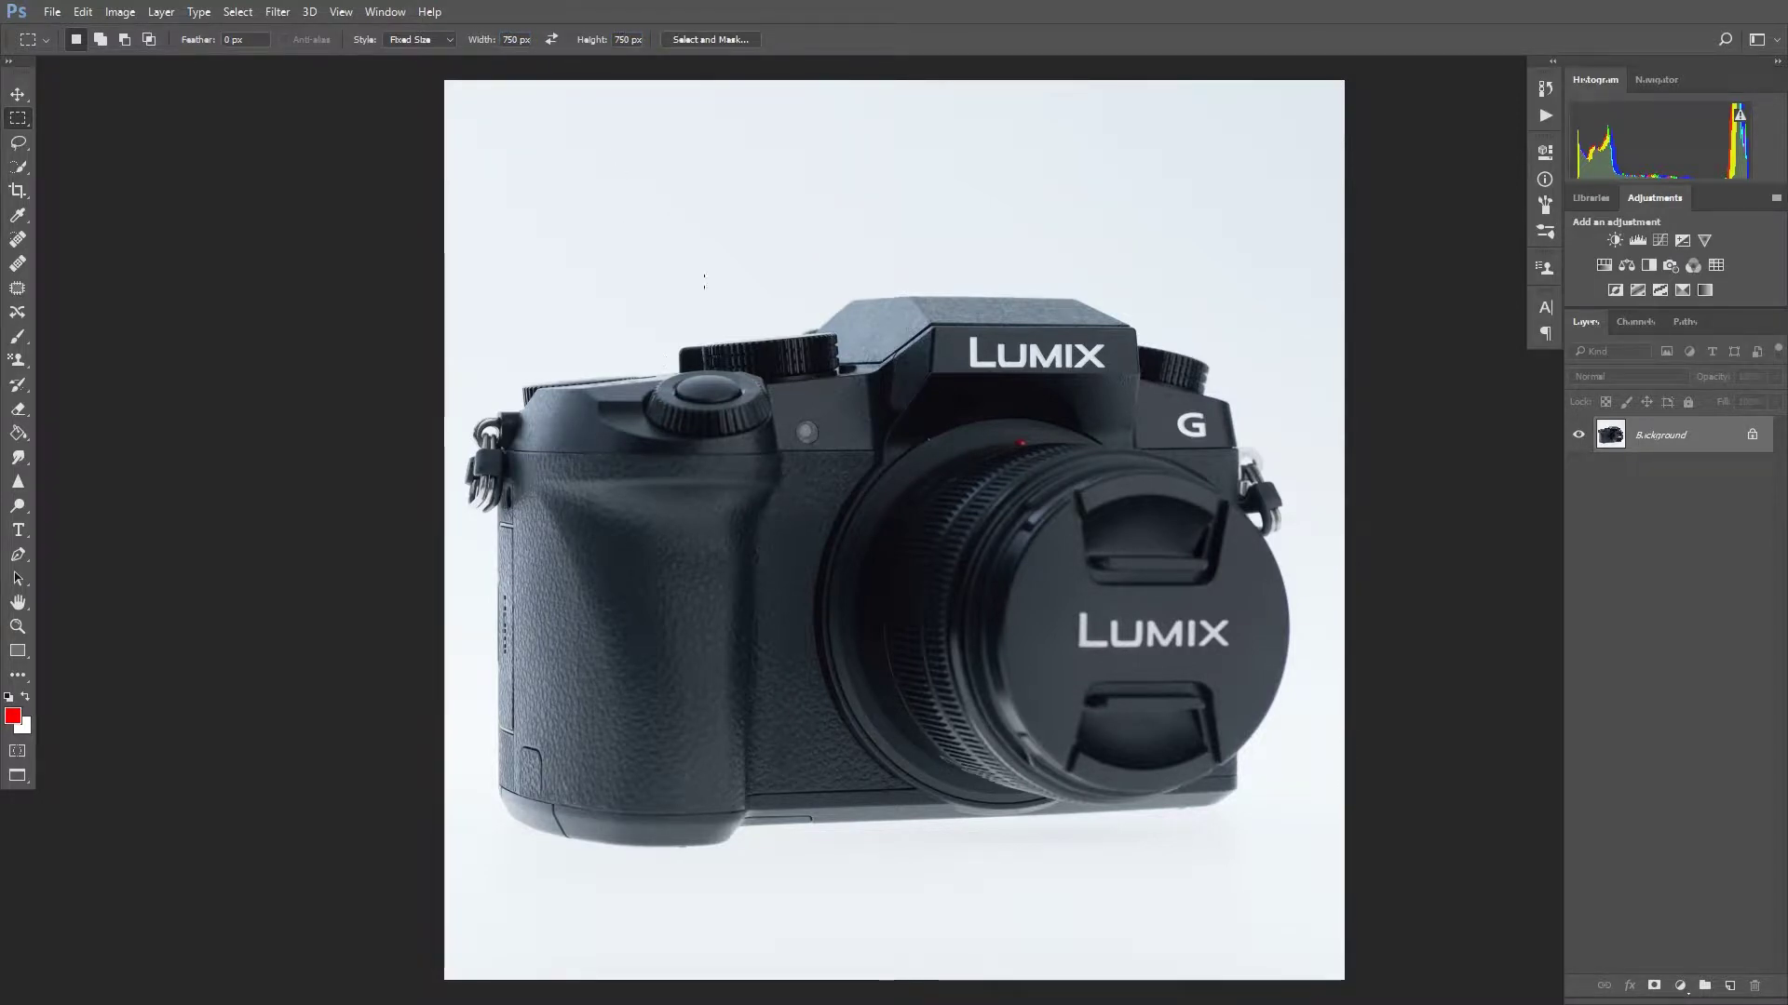
# Place a 750 × 750 px square selection and move it over the top LUMIX logo.
pyautogui.click(696, 354)
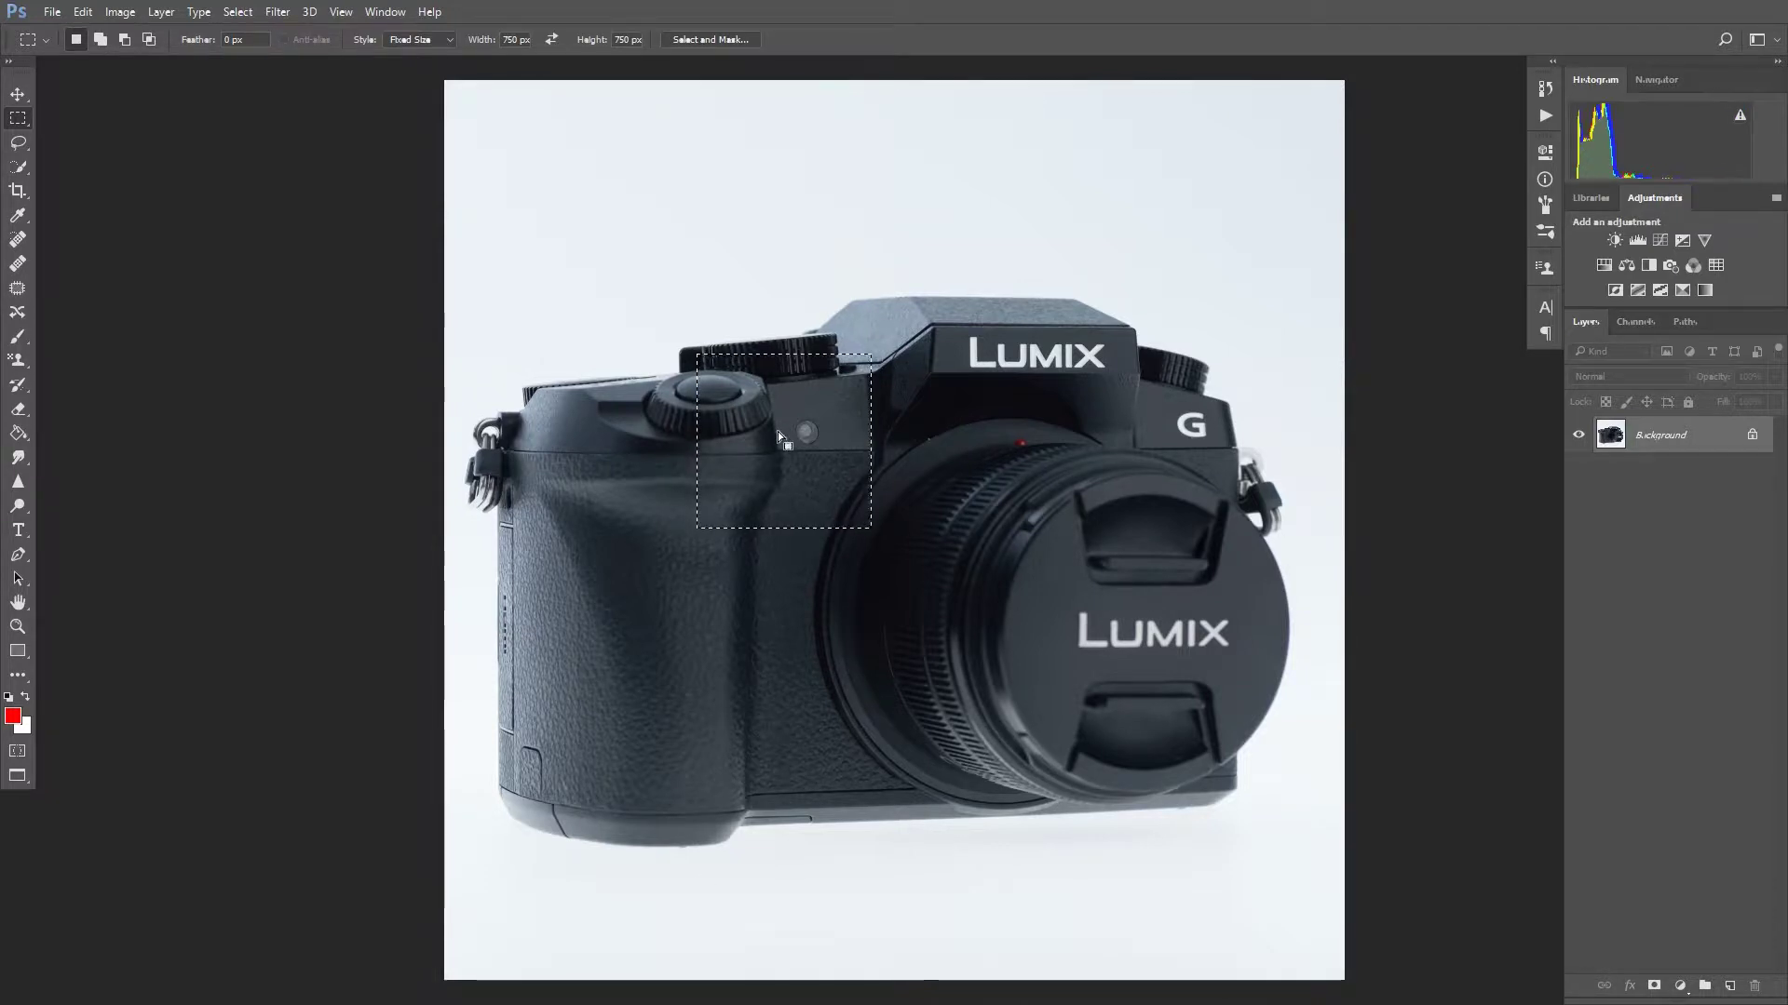
pyautogui.moveTo(778, 432); pyautogui.dragTo(868, 642)
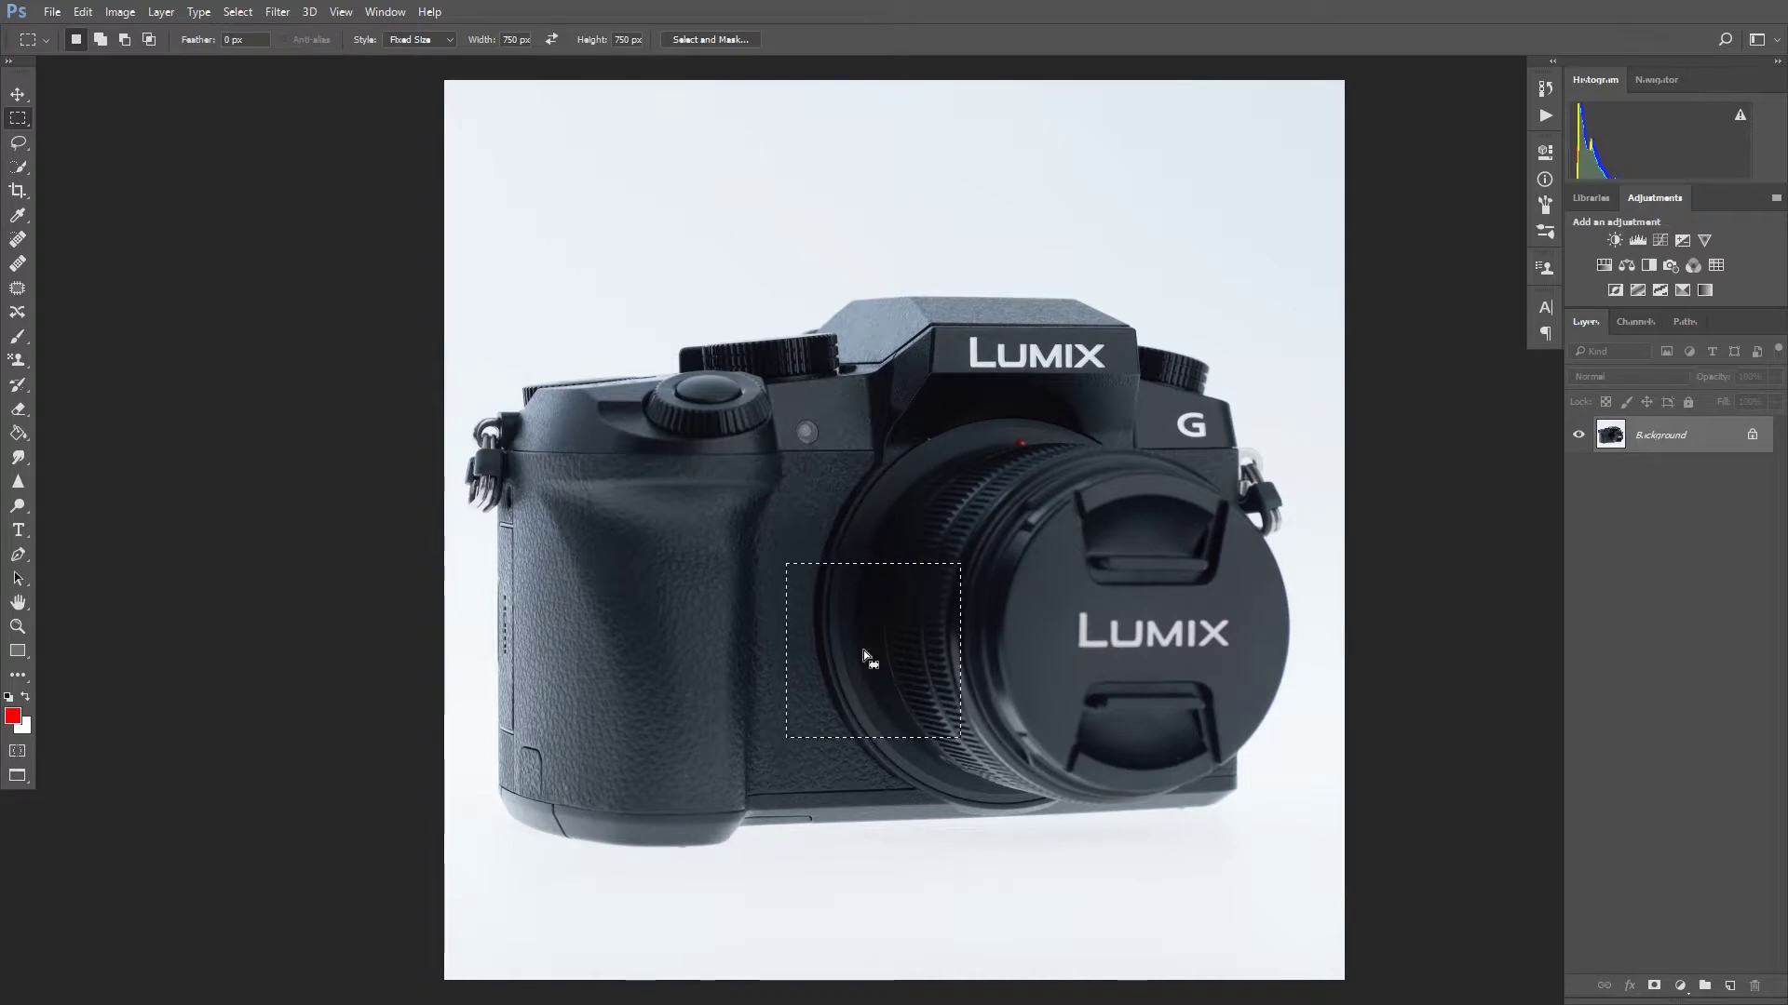
pyautogui.moveTo(863, 650); pyautogui.dragTo(1021, 347)
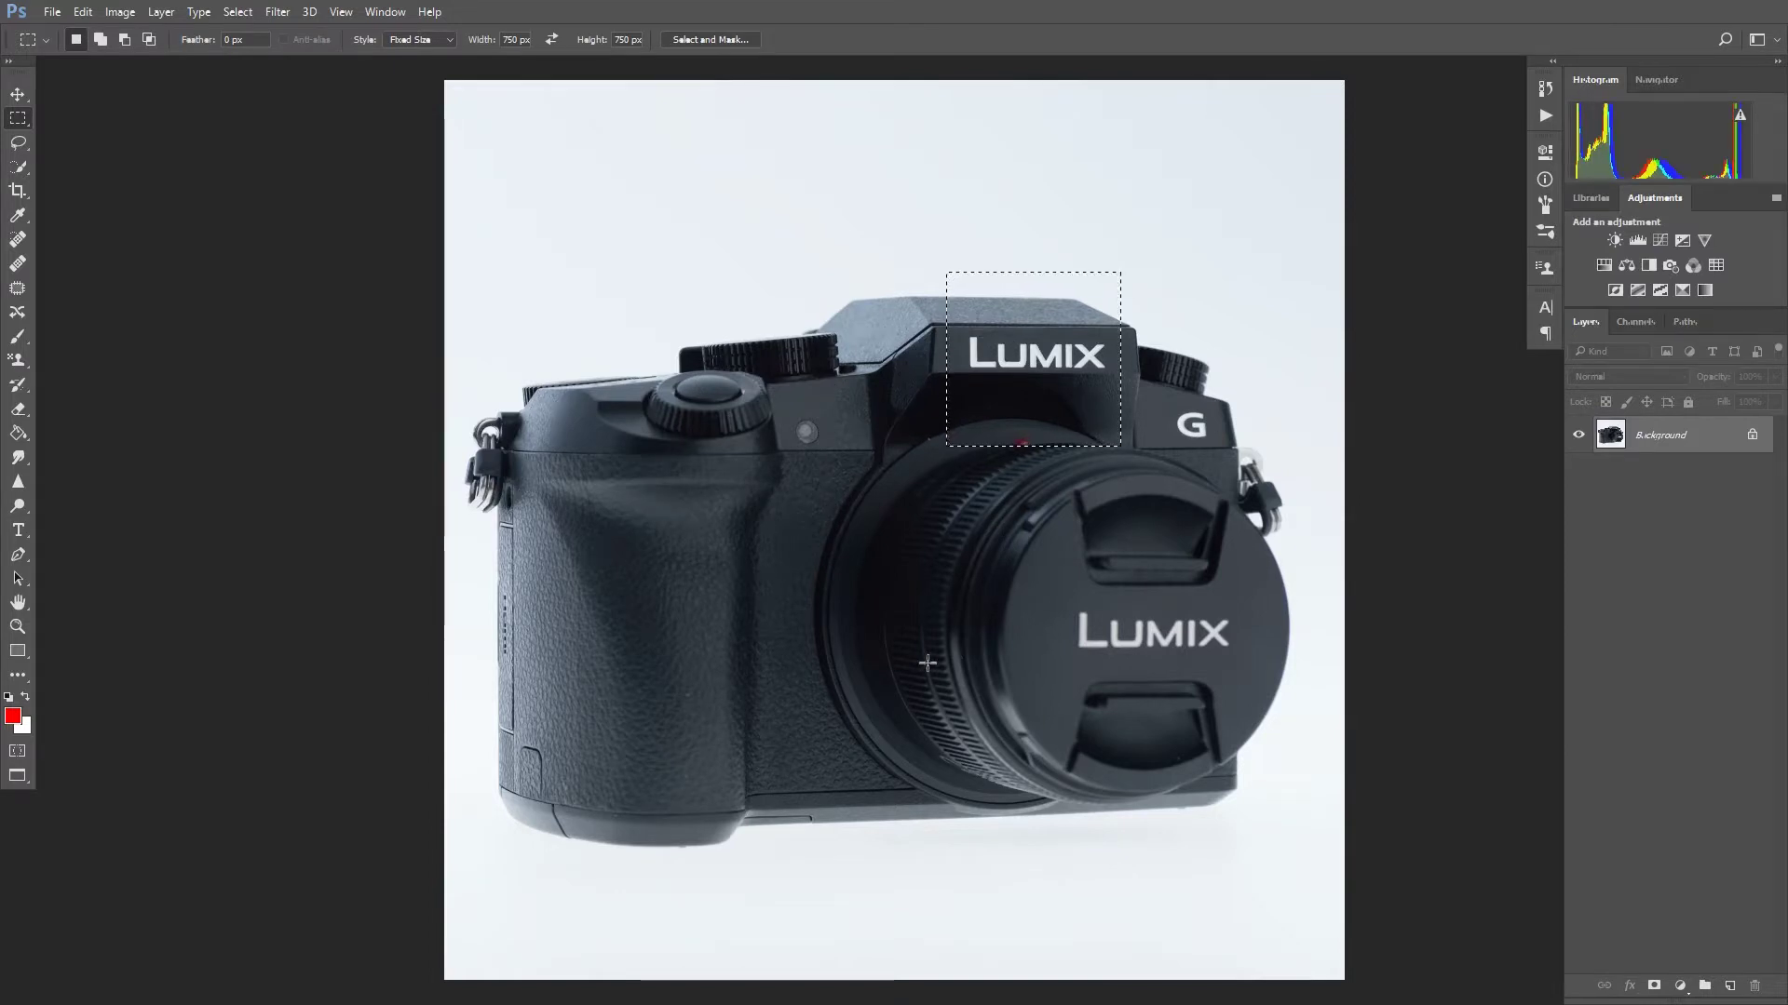
# Crop the image to the 750 px logo selection with Image > Crop.
pyautogui.click(121, 12)
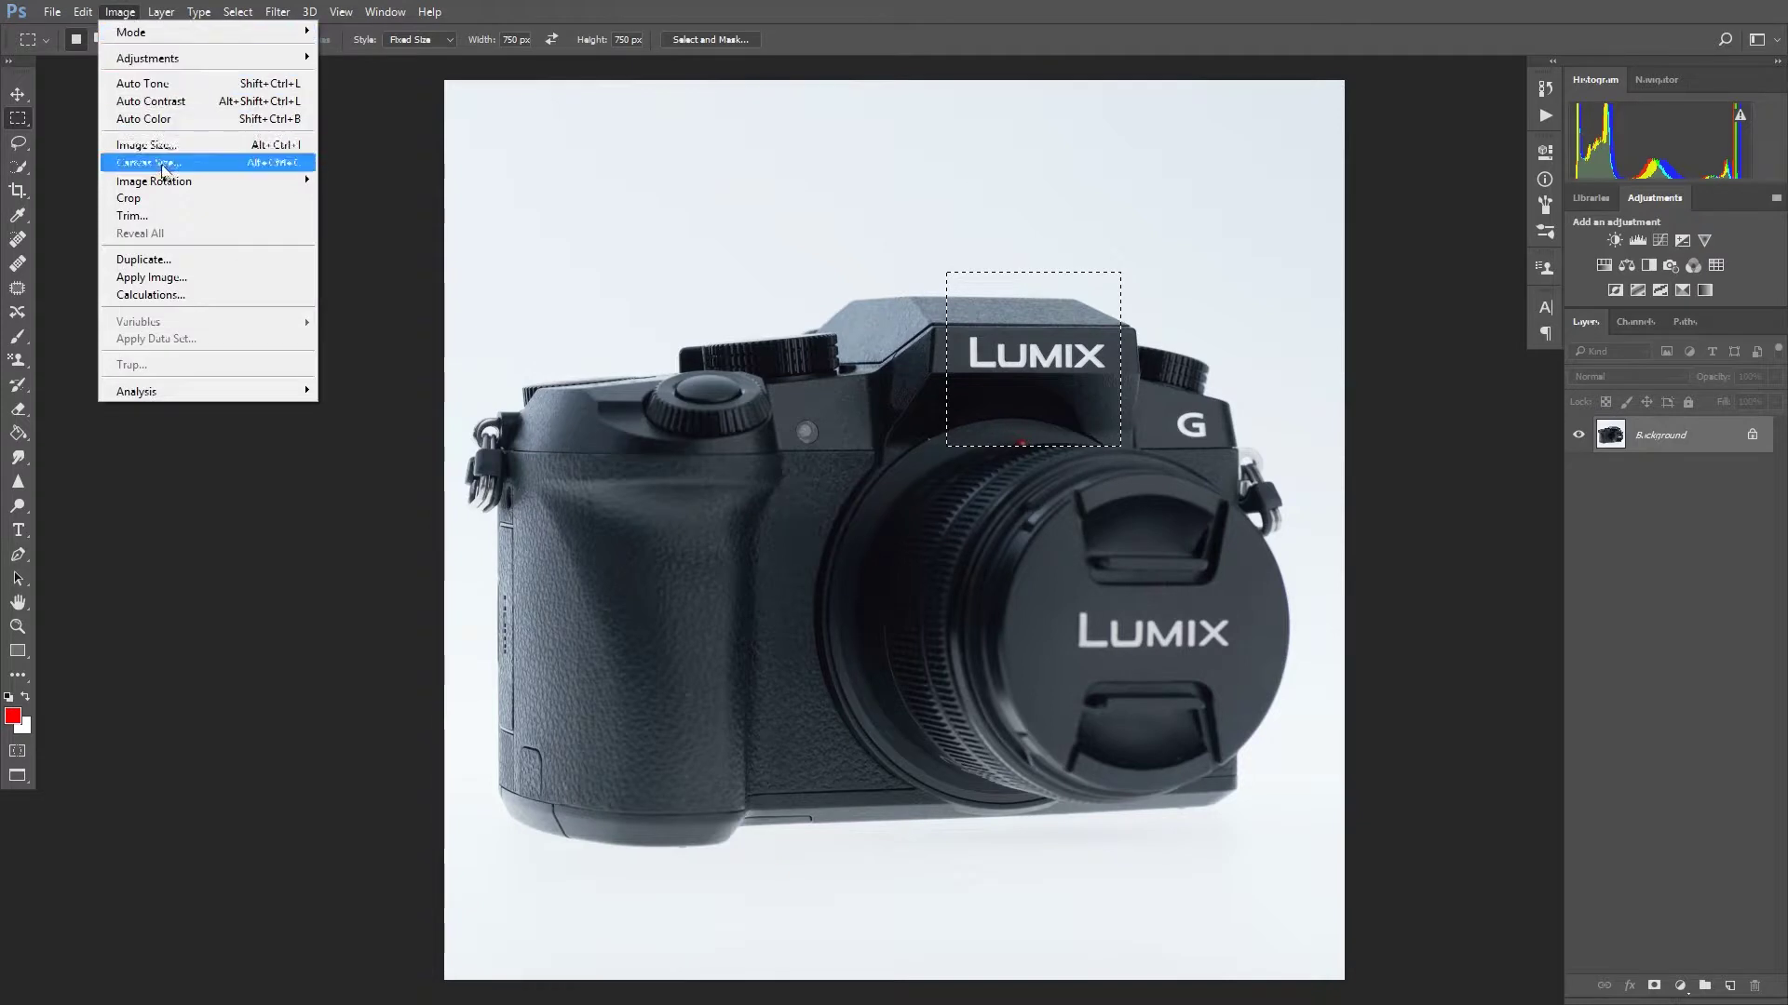
pyautogui.click(163, 196)
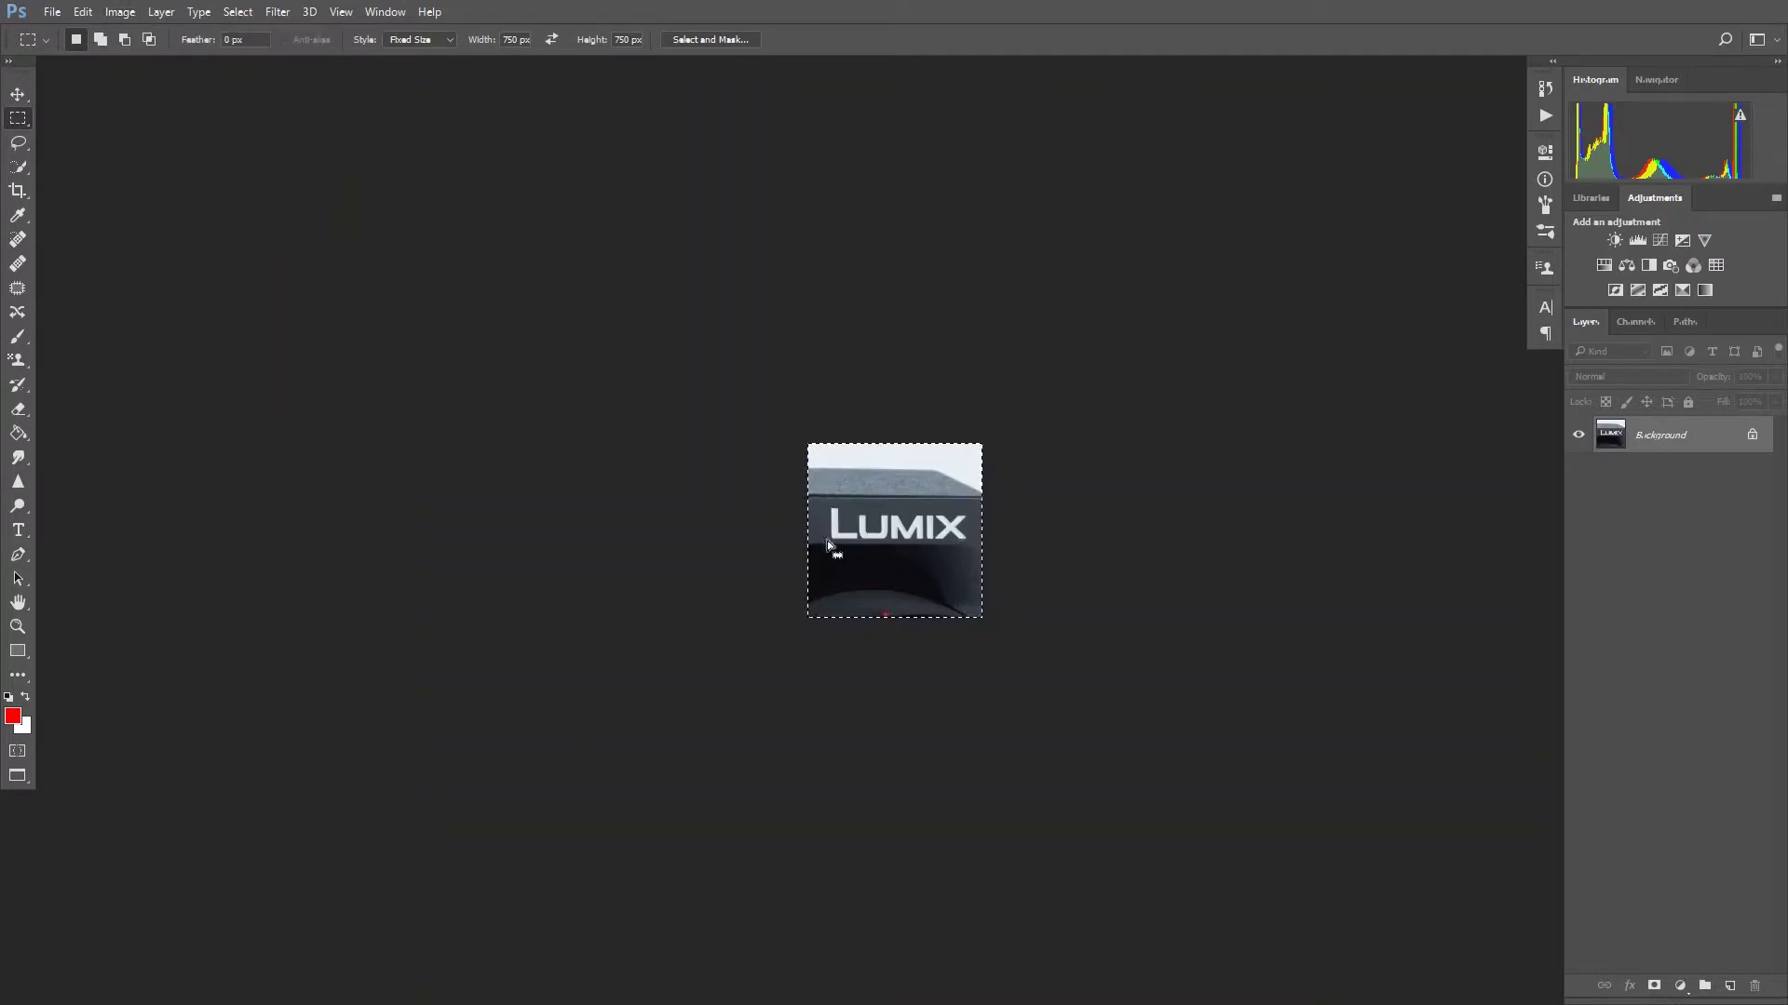